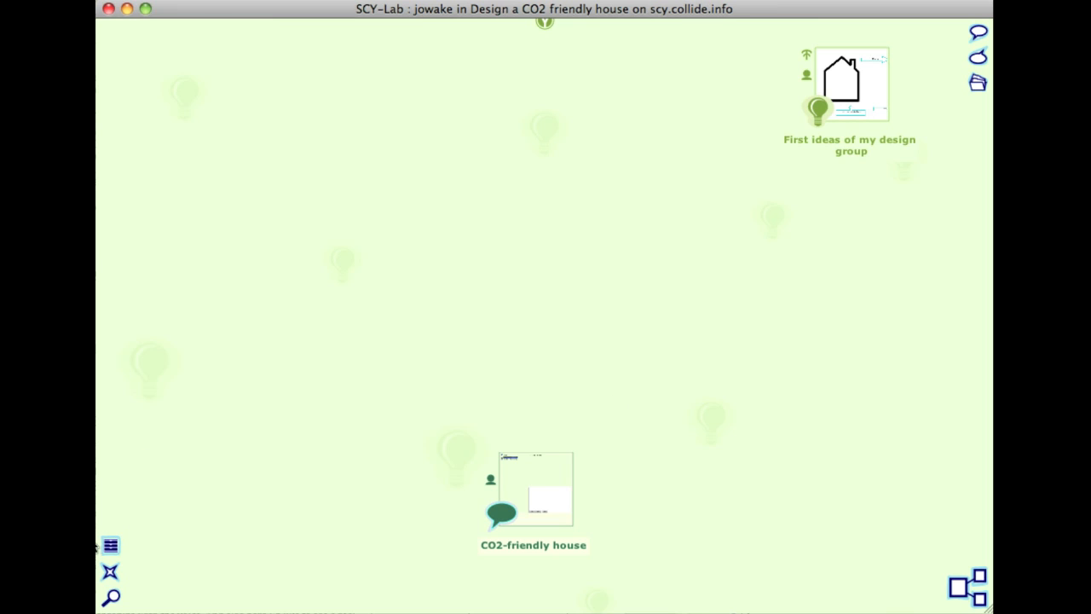
{"action": "left_click", "coordinate": [109, 573]}
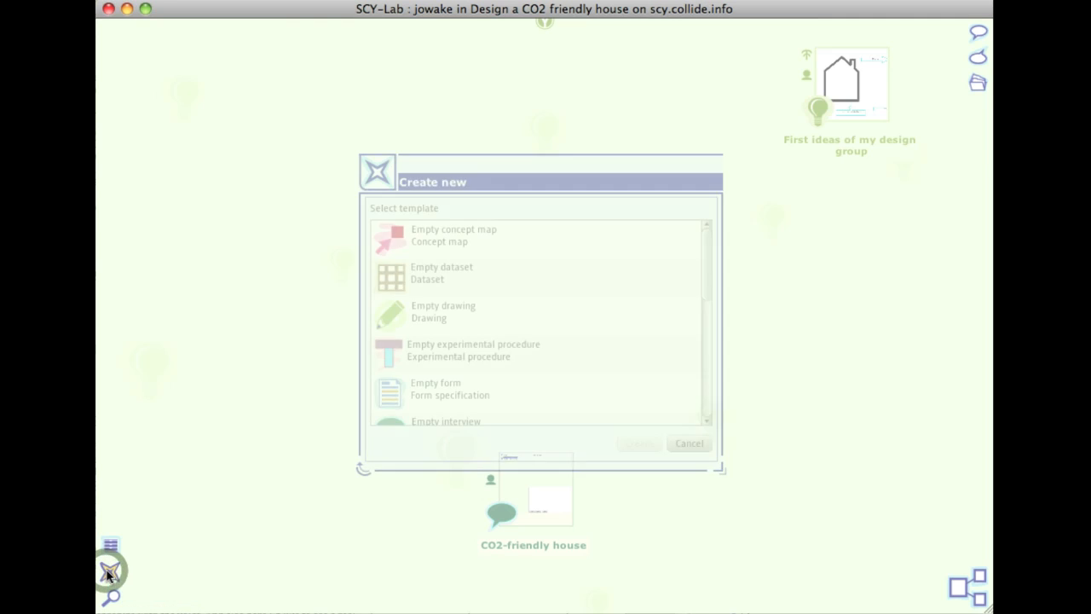
{"action": "scroll", "coordinate": [548, 339], "scroll_direction": "down", "scroll_amount": 3}
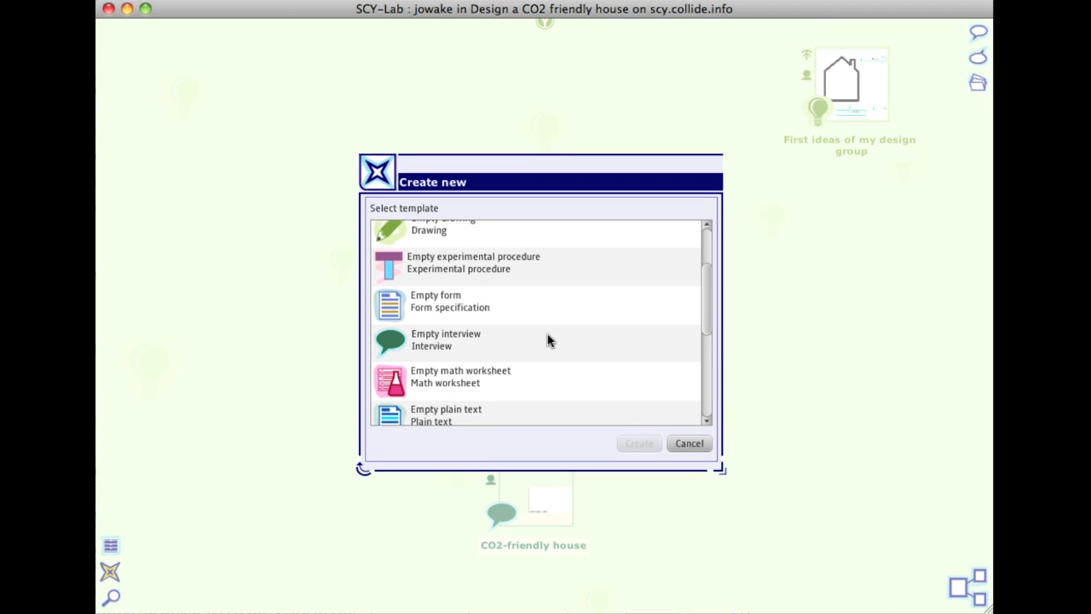
{"action": "left_click", "coordinate": [525, 342]}
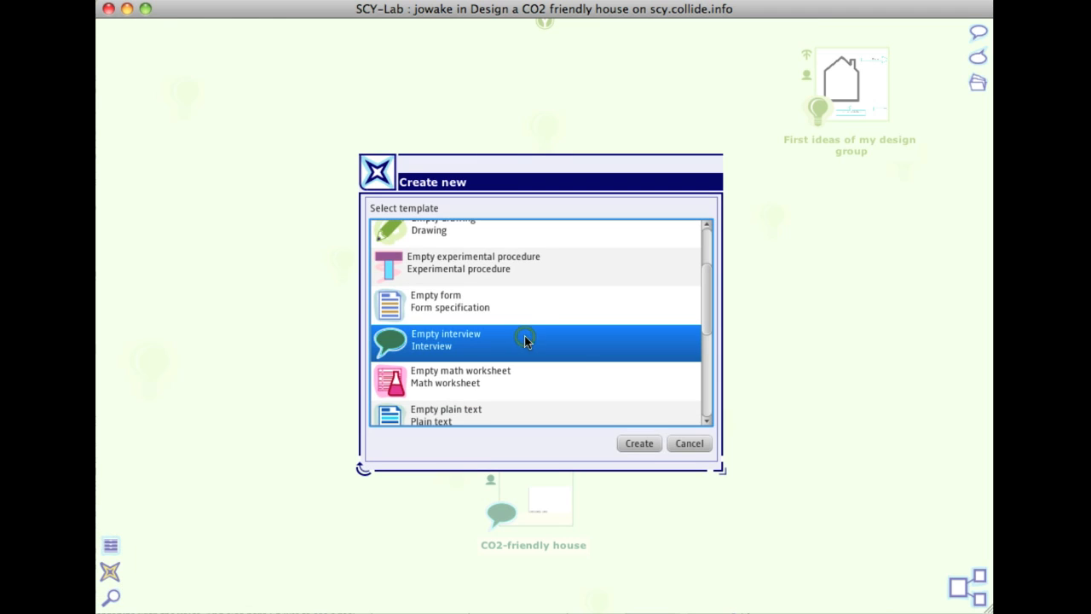
{"action": "left_click", "coordinate": [684, 441]}
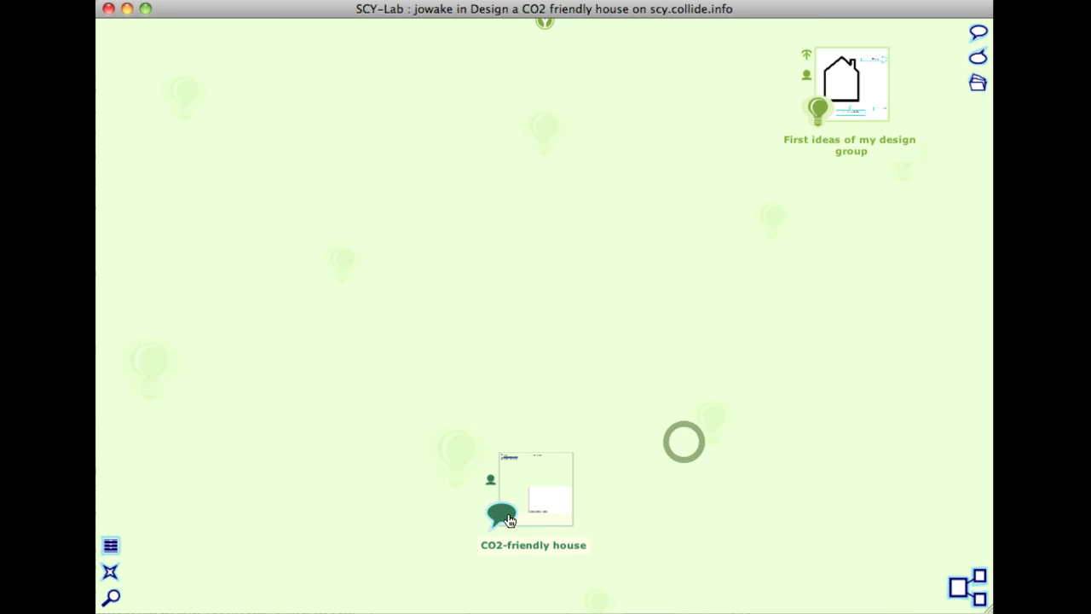
Open the CO2-friendly house interview, move its window up beside the drawing thumbnail and enlarge it.
{"action": "double_click", "coordinate": [502, 515]}
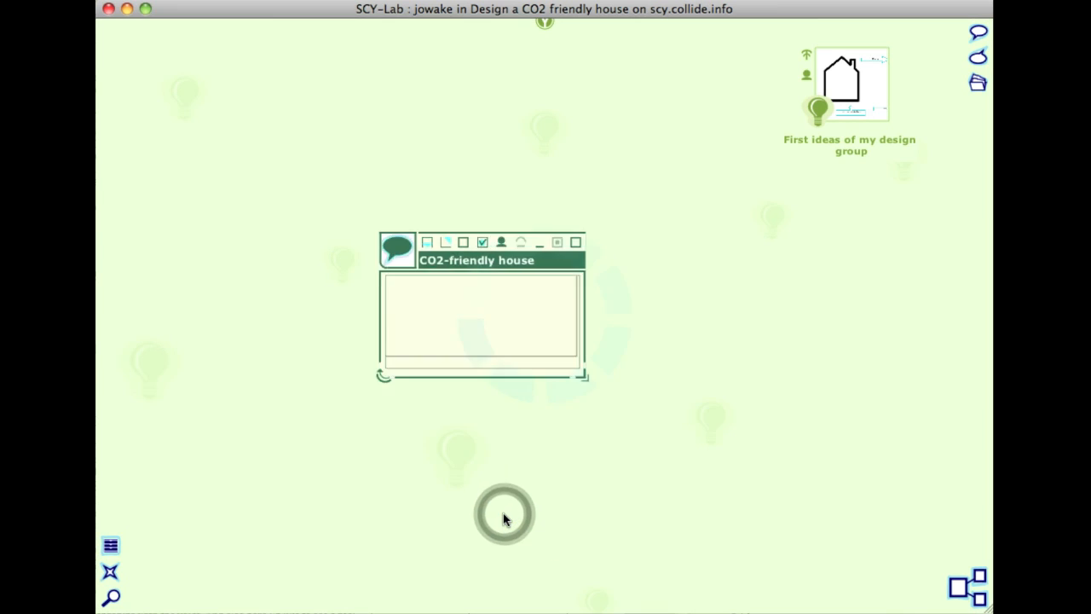
{"action": "left_click_drag", "start_coordinate": [544, 111], "coordinate": [485, 59]}
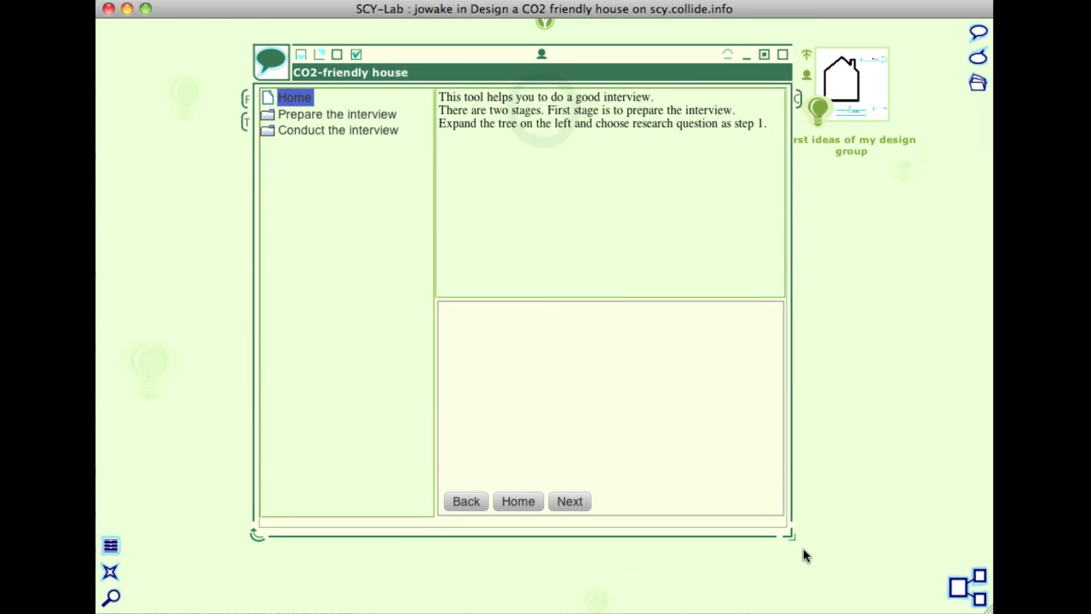
{"action": "left_click_drag", "start_coordinate": [789, 535], "coordinate": [852, 586]}
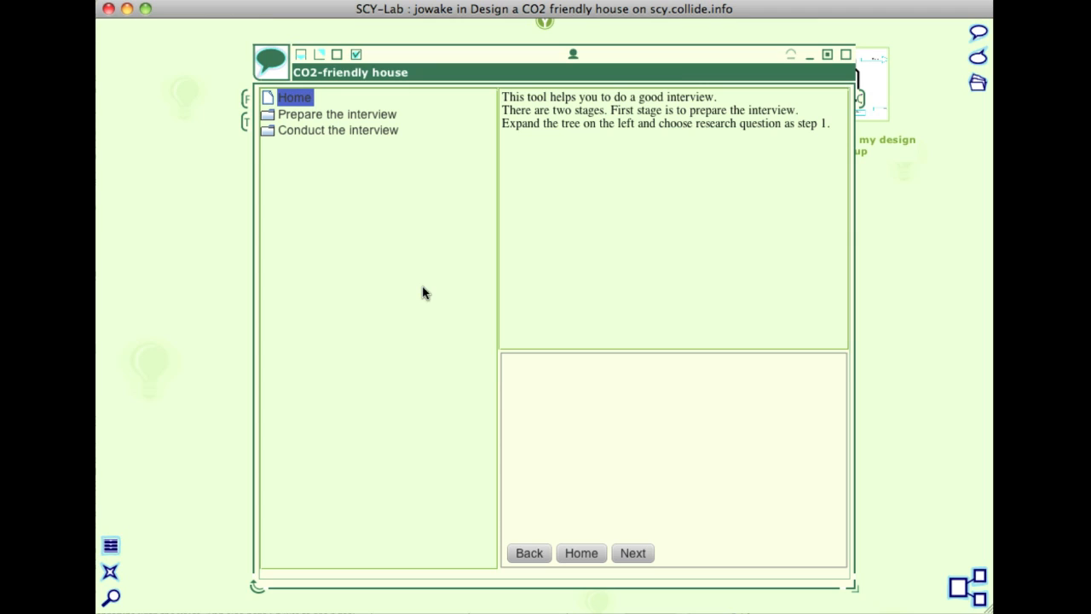
{"action": "left_click", "coordinate": [388, 292]}
{"action": "left_click", "coordinate": [583, 257]}
{"action": "left_click", "coordinate": [657, 393]}
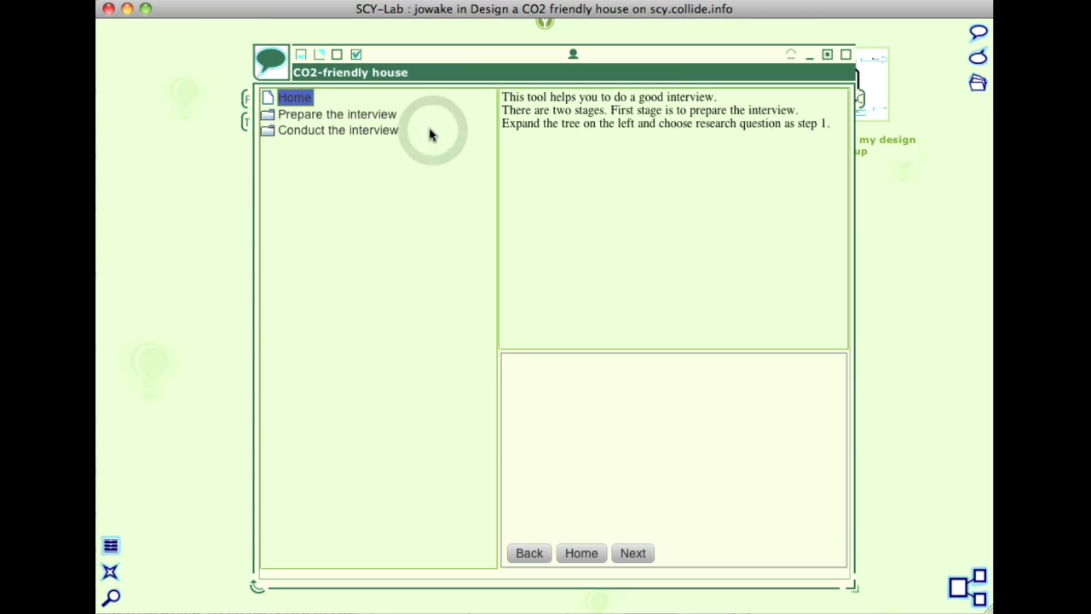
View the overview pages of the Prepare the interview and Conduct the interview stages, and return to the Home page.
{"action": "left_click", "coordinate": [307, 117]}
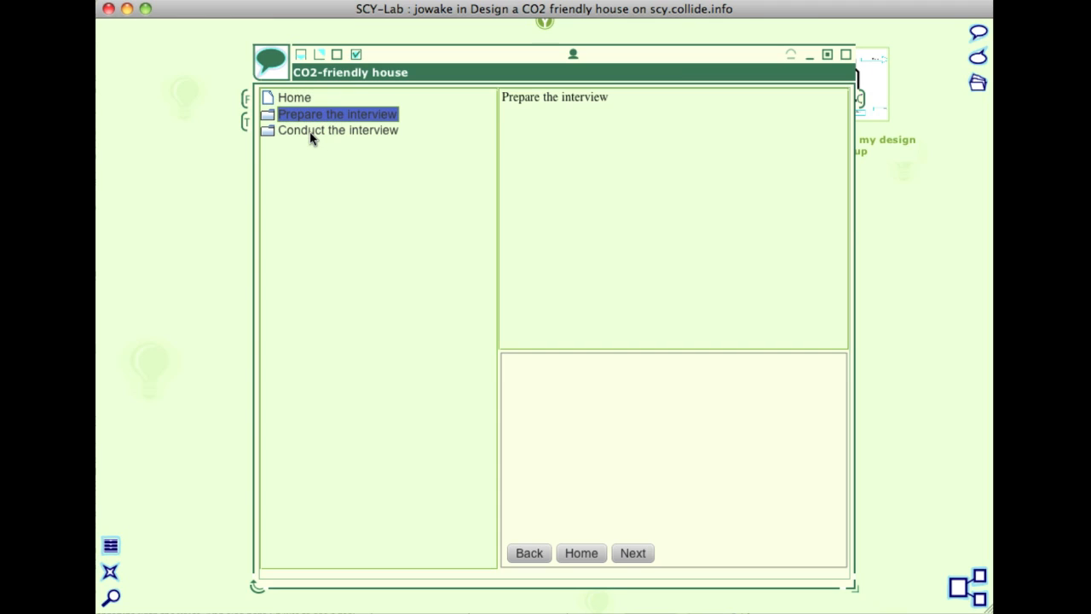
{"action": "left_click", "coordinate": [311, 134]}
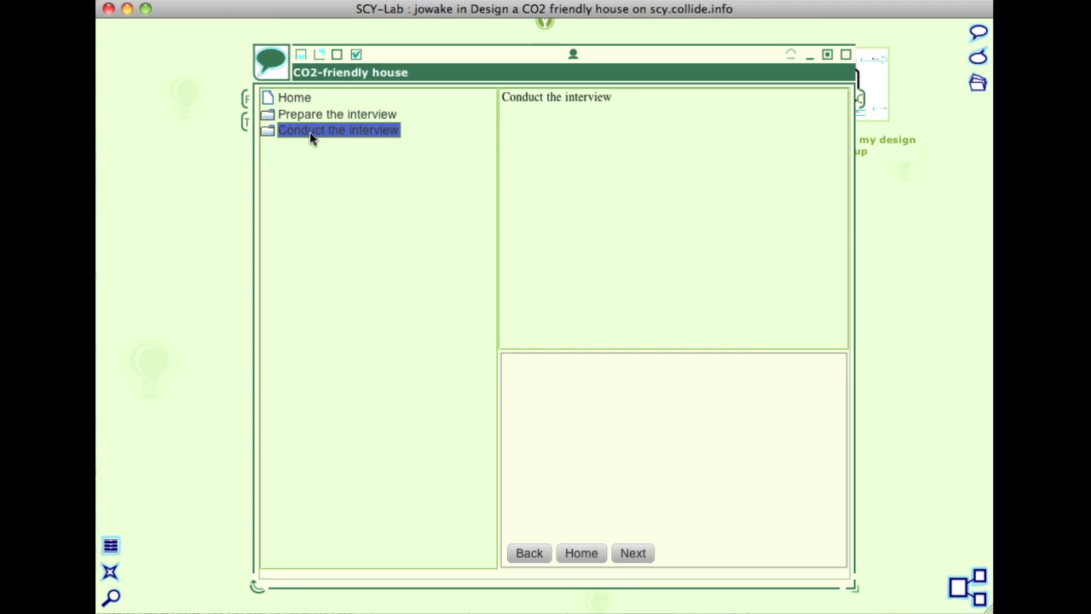
{"action": "left_click", "coordinate": [274, 99]}
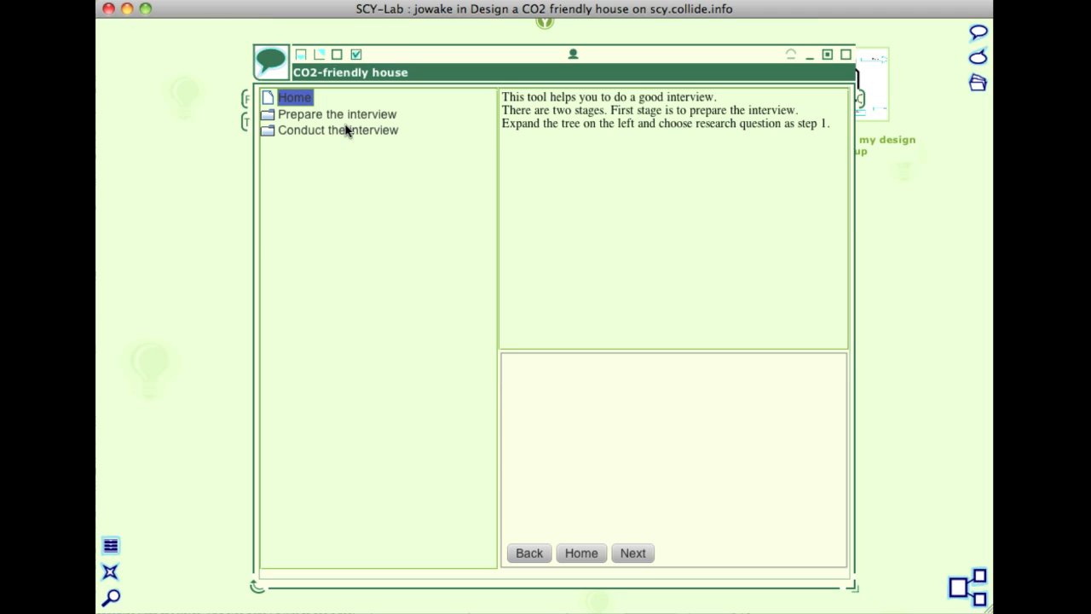
Expand the Prepare the interview stage and look through its Research question, Topics and Design pages.
{"action": "double_click", "coordinate": [266, 121]}
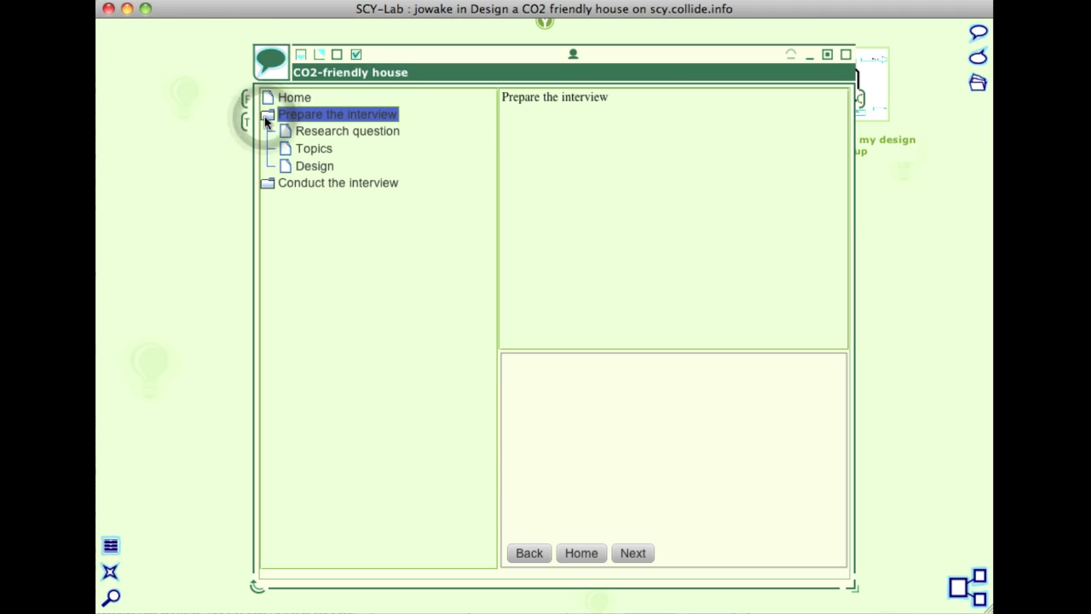
{"action": "left_click", "coordinate": [321, 133]}
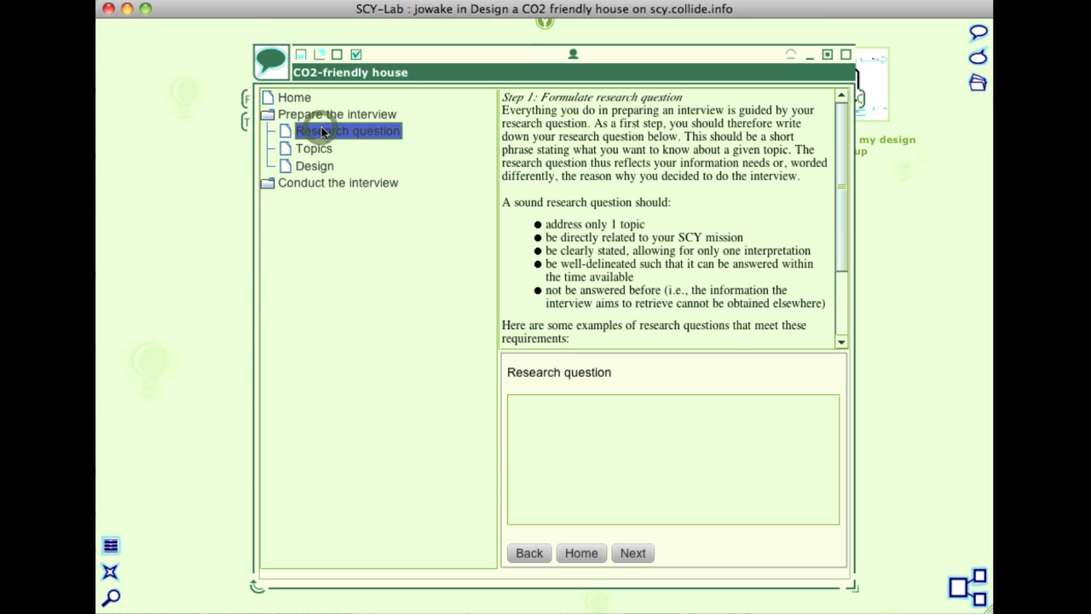
{"action": "scroll", "coordinate": [626, 201], "scroll_direction": "down", "scroll_amount": 3}
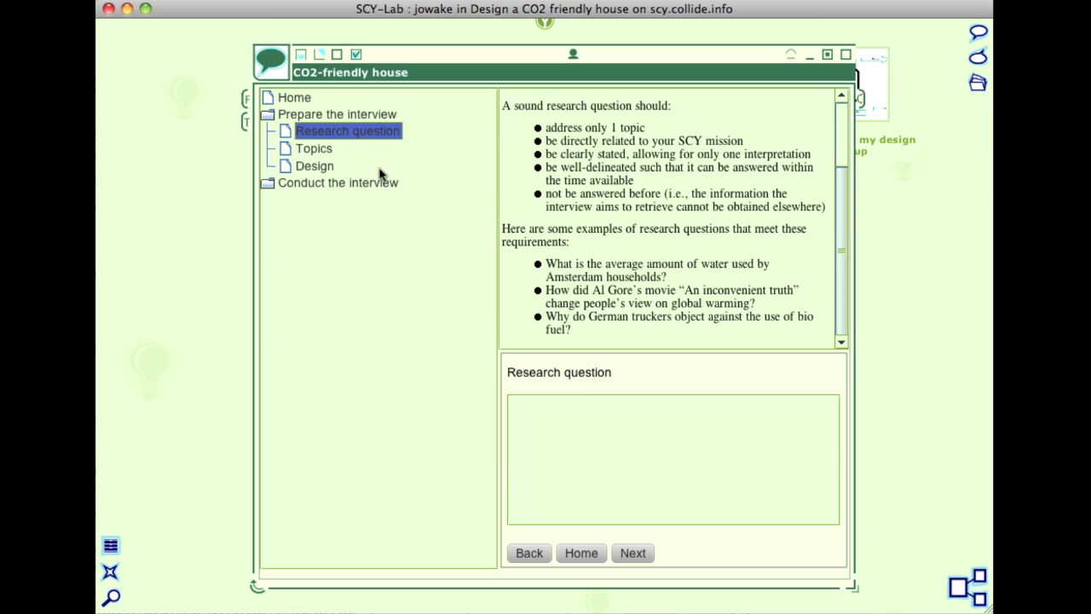
{"action": "left_click", "coordinate": [315, 150]}
{"action": "scroll", "coordinate": [617, 181], "scroll_direction": "down", "scroll_amount": 4}
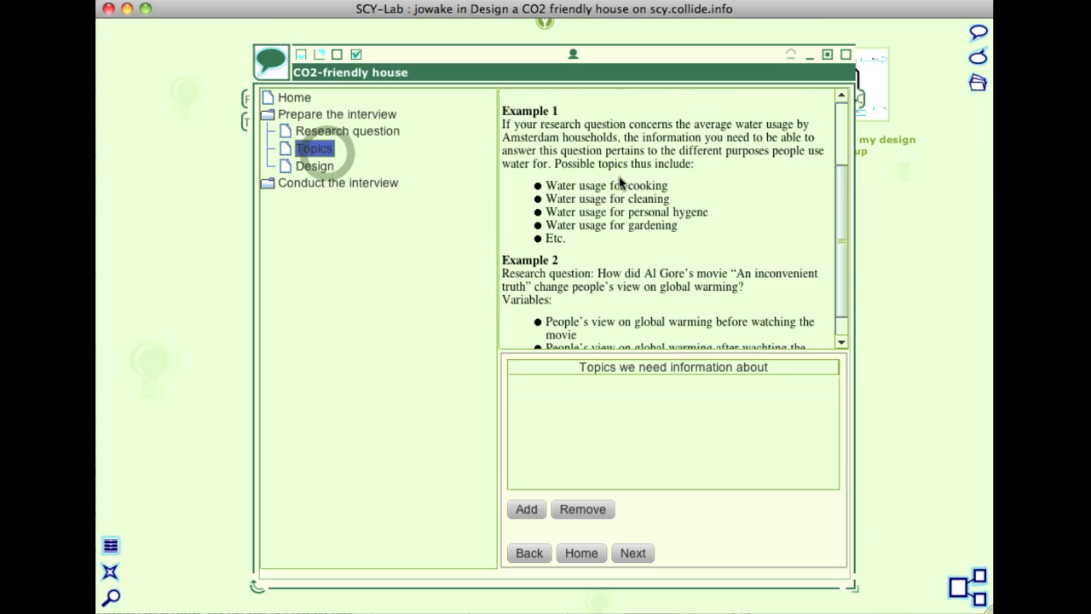
{"action": "left_click", "coordinate": [320, 167]}
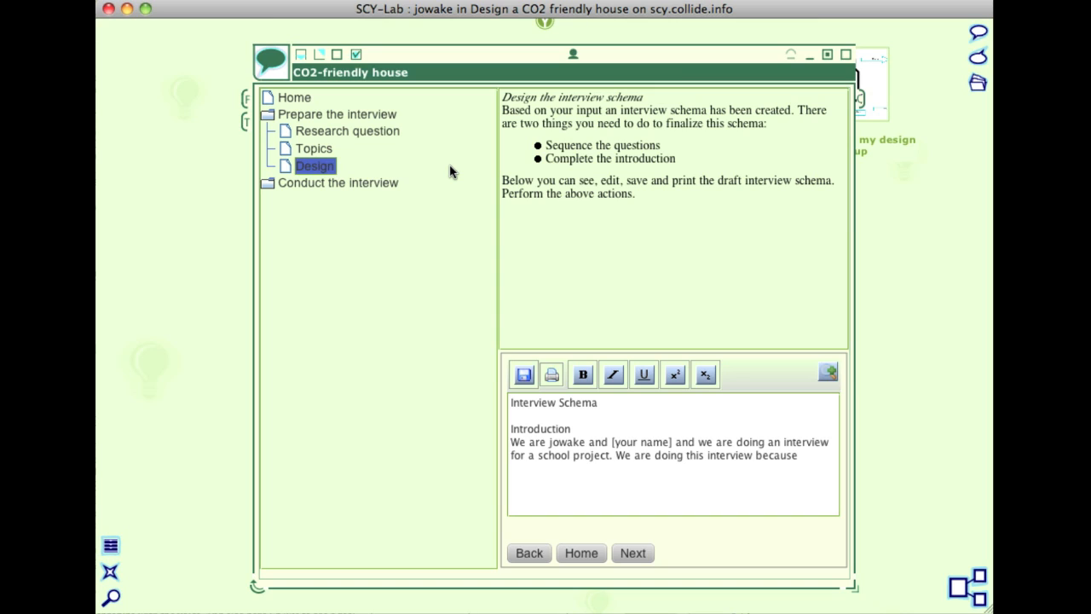
Enter the research question "Which are the most environmentally friendly materials to use in construction of buildings for living.".
{"action": "left_click", "coordinate": [353, 131]}
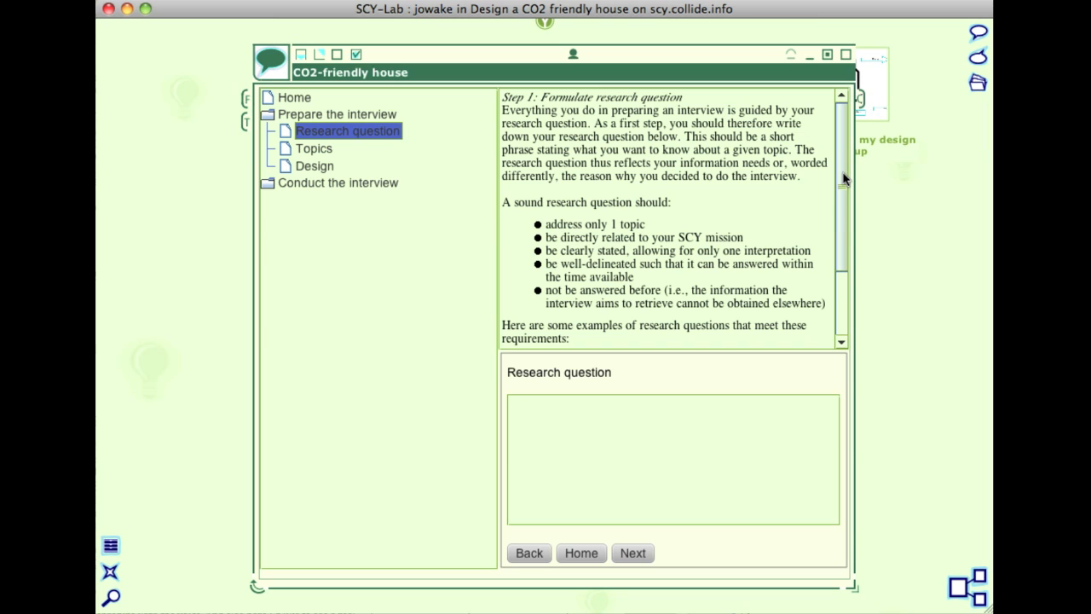
{"action": "left_click_drag", "start_coordinate": [844, 175], "coordinate": [845, 247]}
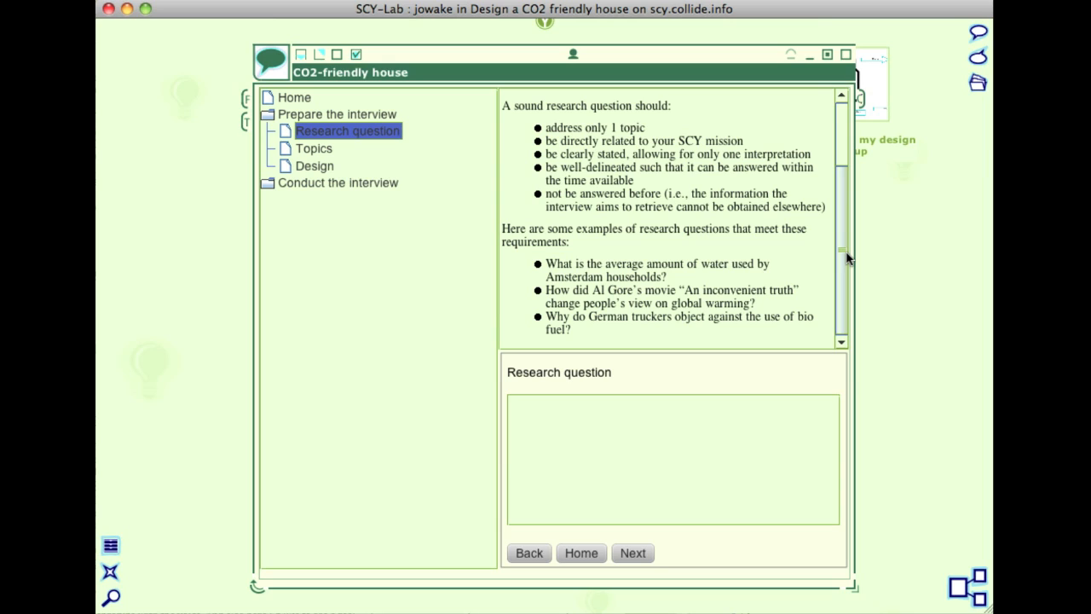
{"action": "left_click", "coordinate": [653, 421]}
{"action": "type", "text": "Which are the most e"}
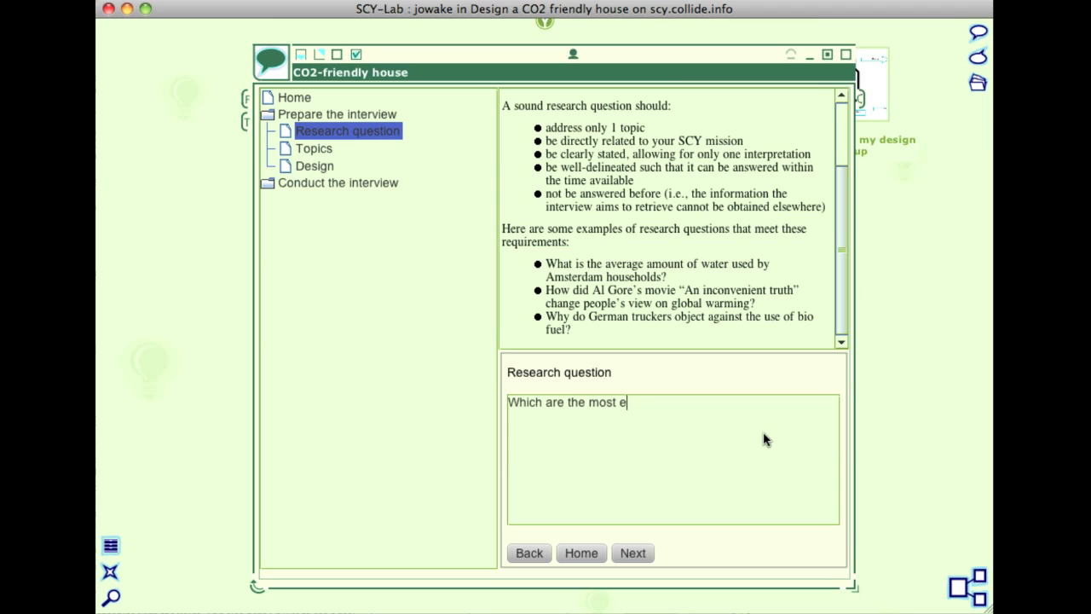
{"action": "type", "text": "nvironmentally friendly "}
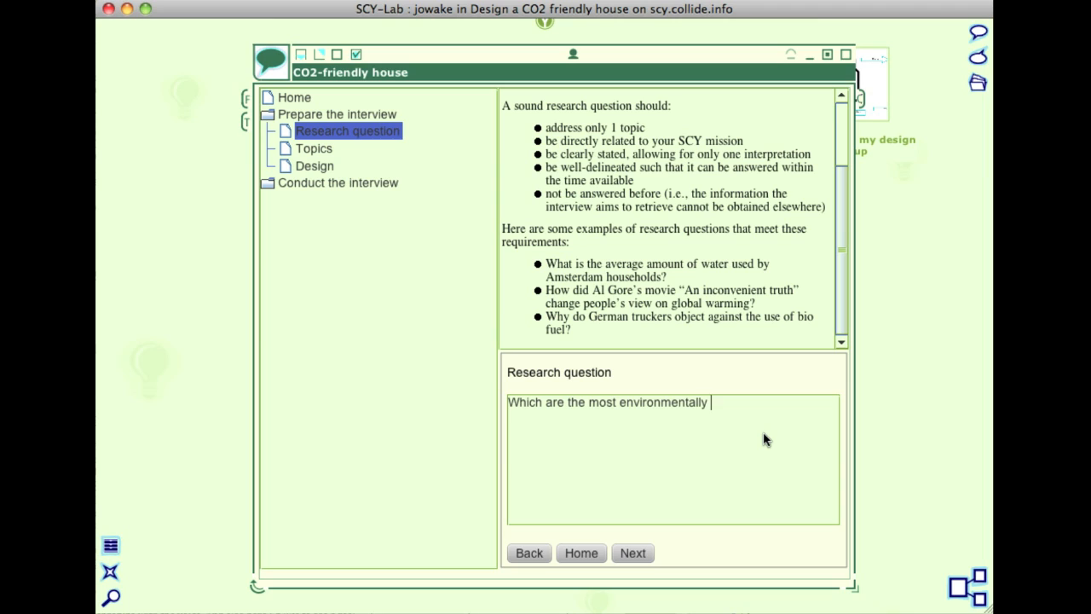
{"action": "type", "text": "materials t"}
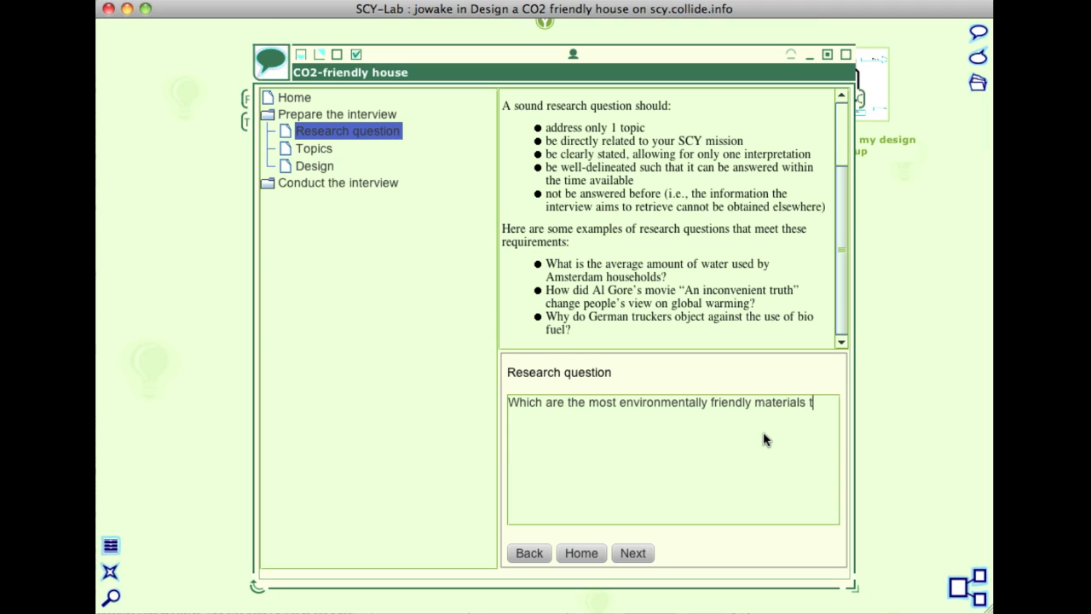
{"action": "type", "text": "o use in construction of b"}
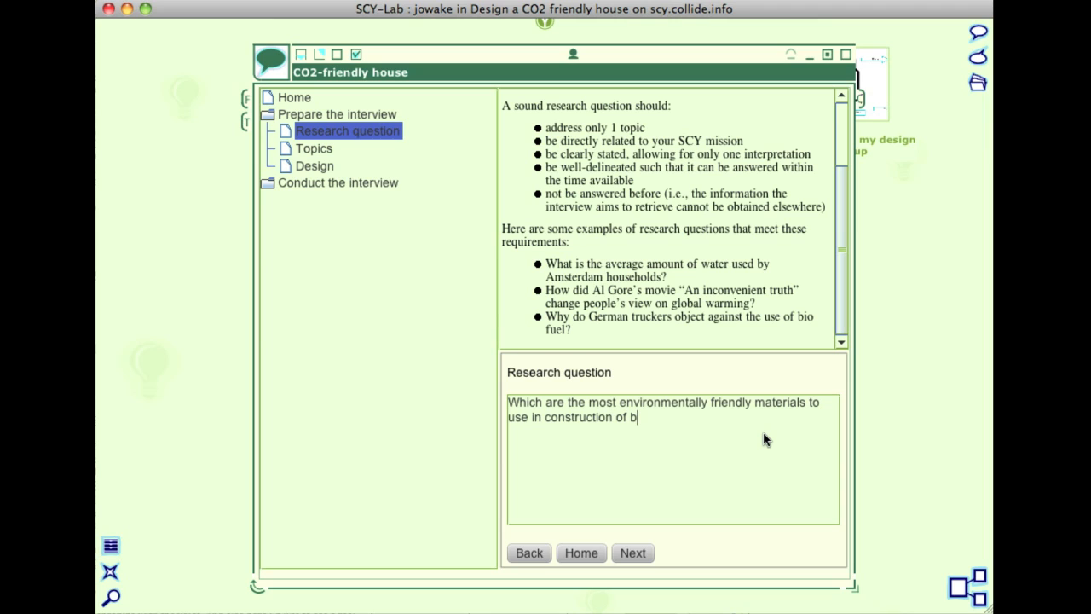
{"action": "type", "text": "uildings for living."}
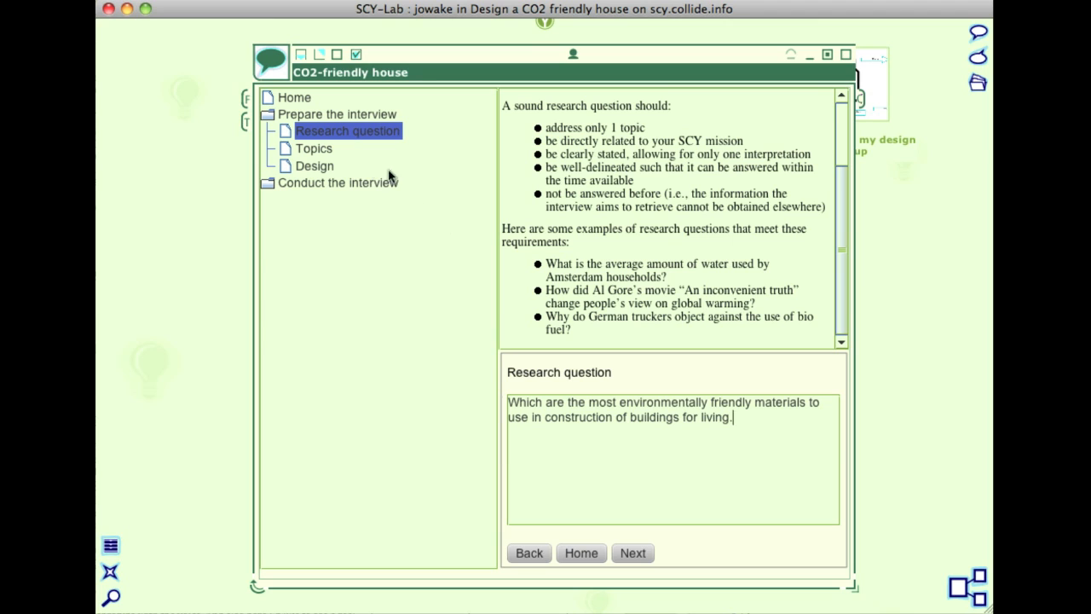
Go to the Topics page of the interview preparation and add the topic "Reusability".
{"action": "left_click", "coordinate": [320, 151]}
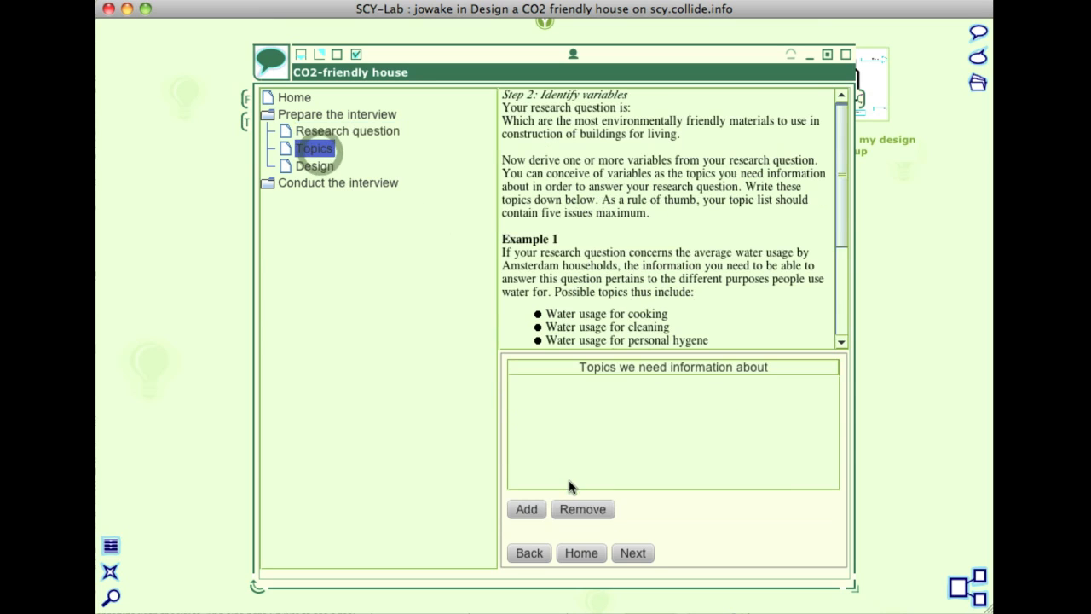
{"action": "left_click", "coordinate": [526, 508]}
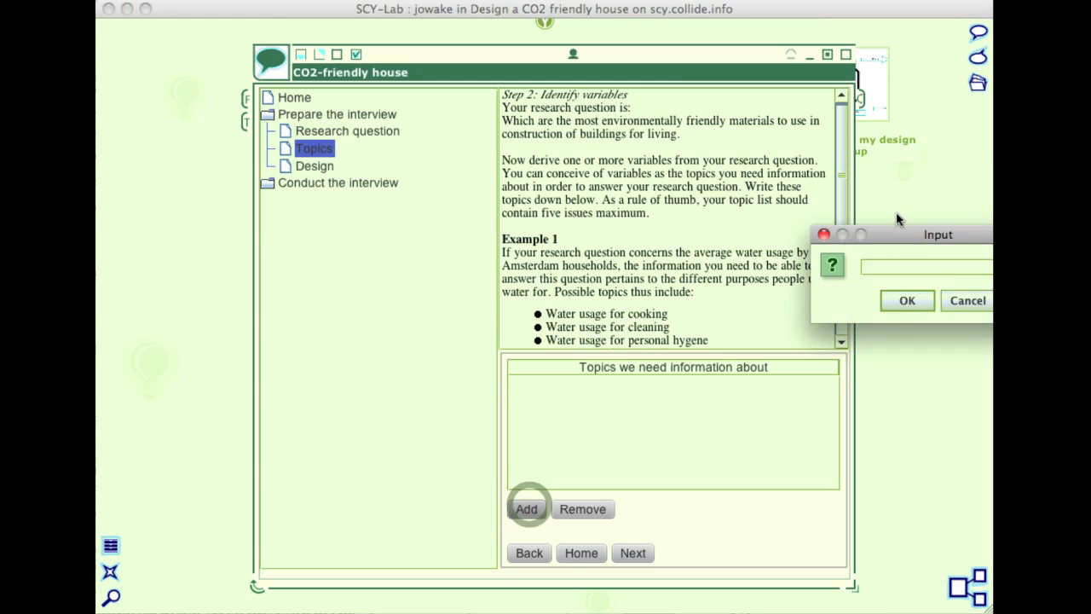
{"action": "left_click_drag", "start_coordinate": [900, 235], "coordinate": [618, 267]}
{"action": "type", "text": "r"}
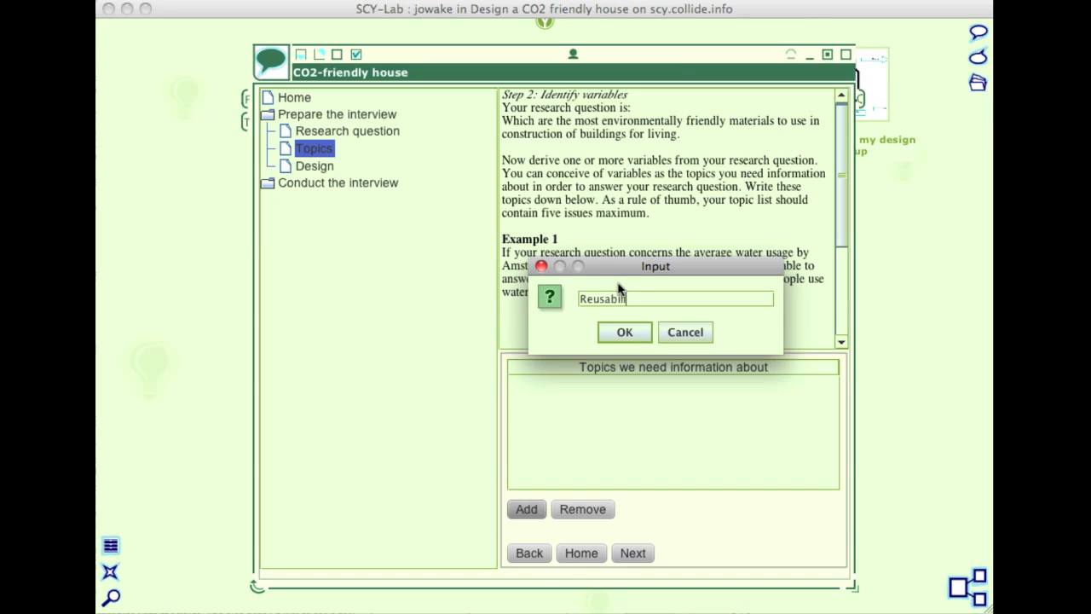
{"action": "left_click", "coordinate": [625, 332]}
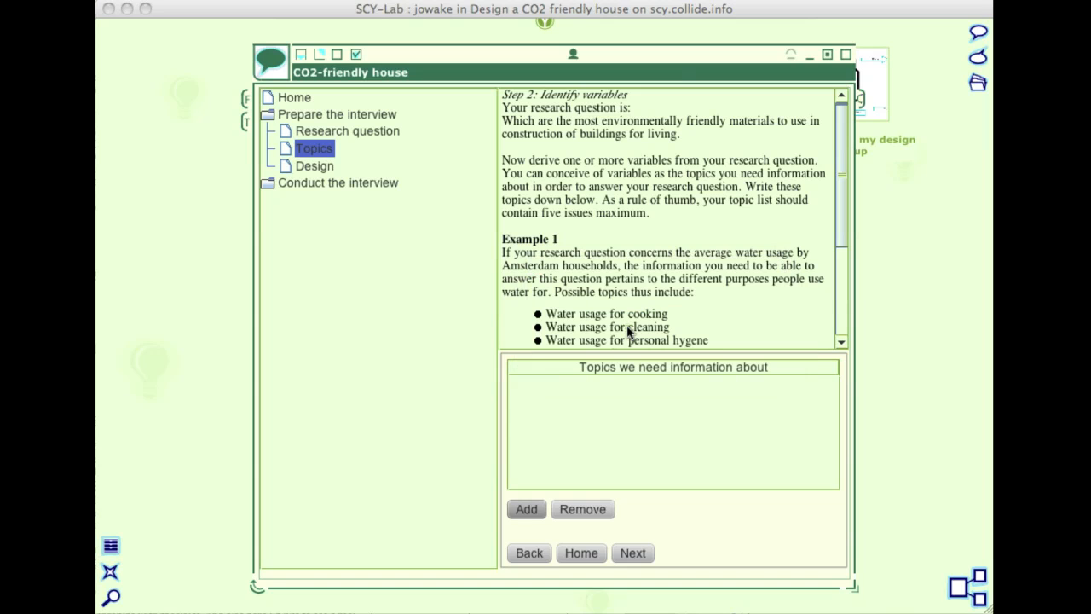
Add "Material production" as a second topic to the list of topics needing information.
{"action": "left_click", "coordinate": [529, 516]}
{"action": "left_click_drag", "start_coordinate": [887, 228], "coordinate": [619, 230]}
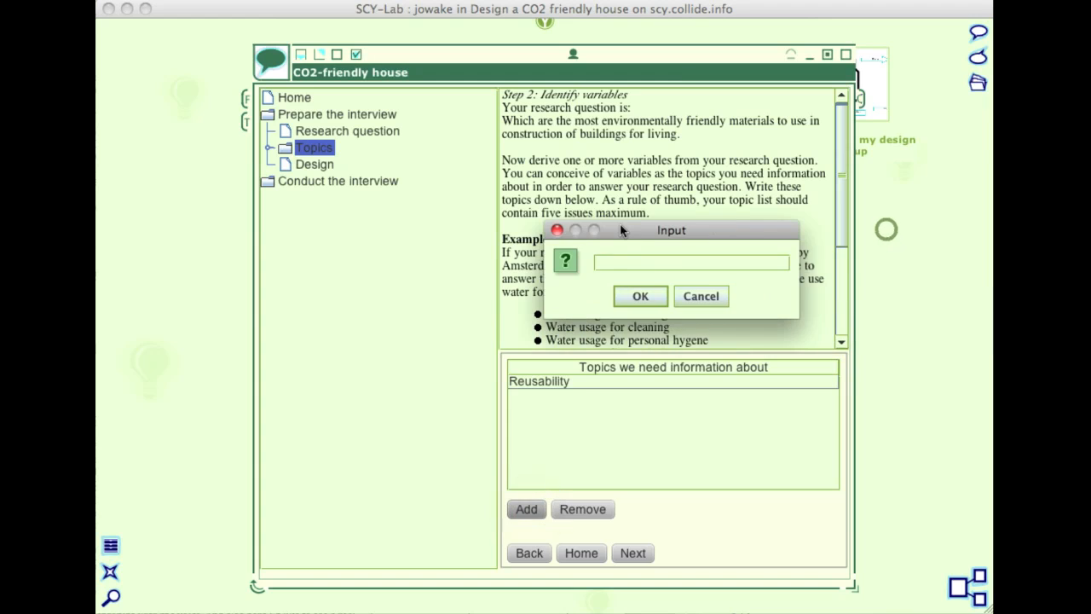
{"action": "type", "text": "Material production"}
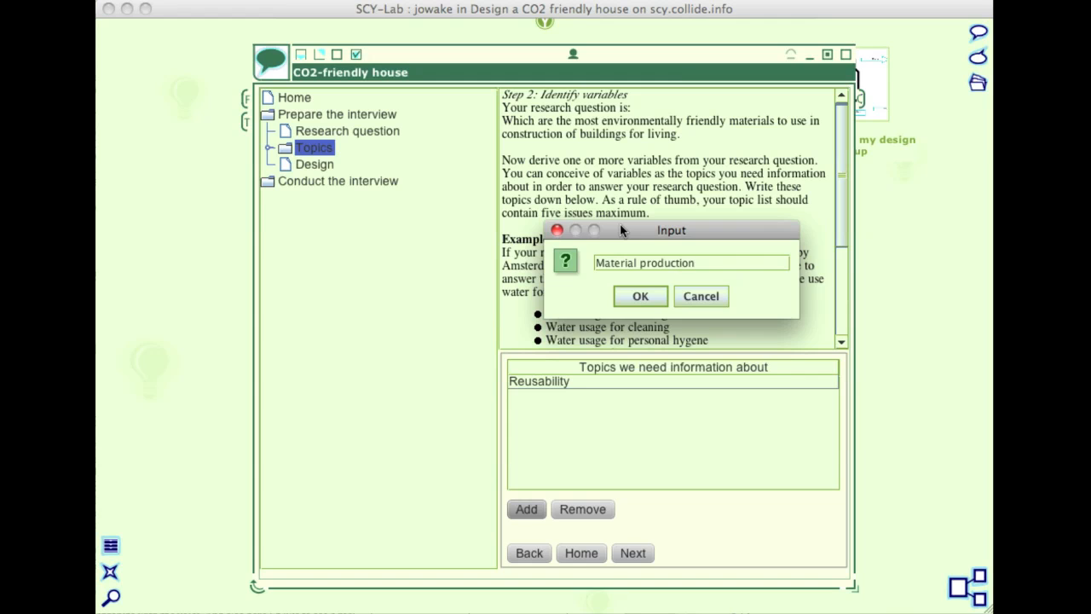
{"action": "left_click", "coordinate": [639, 296]}
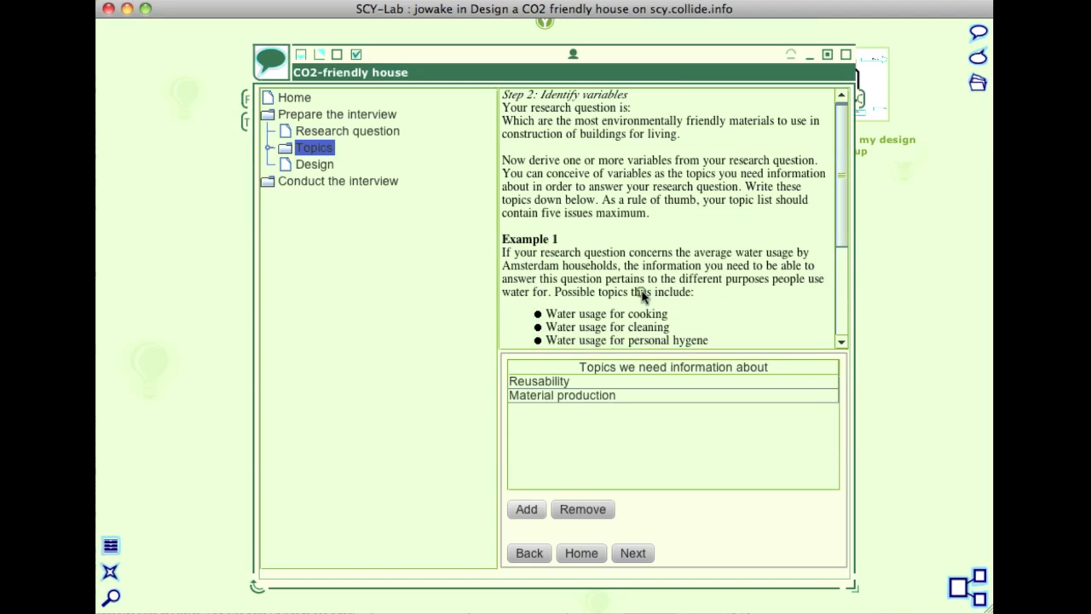
Add "Efficiency of use" as a third topic to the list of topics needing information.
{"action": "left_click", "coordinate": [526, 509]}
{"action": "left_click_drag", "start_coordinate": [939, 239], "coordinate": [717, 248]}
{"action": "type", "text": "Efficiencty"}
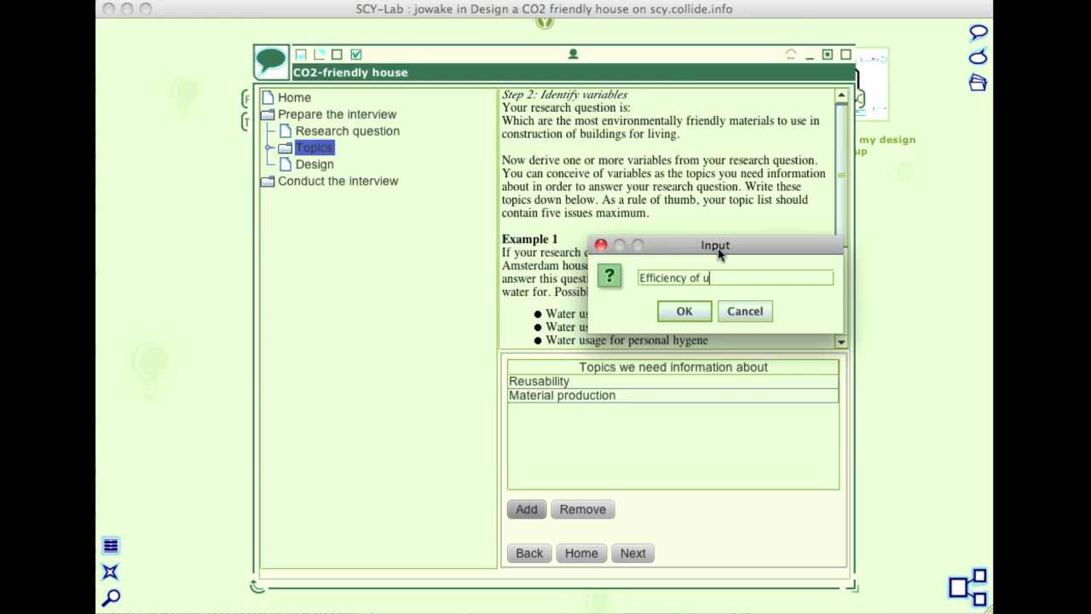
{"action": "type", "text": " of use"}
{"action": "left_click", "coordinate": [684, 311]}
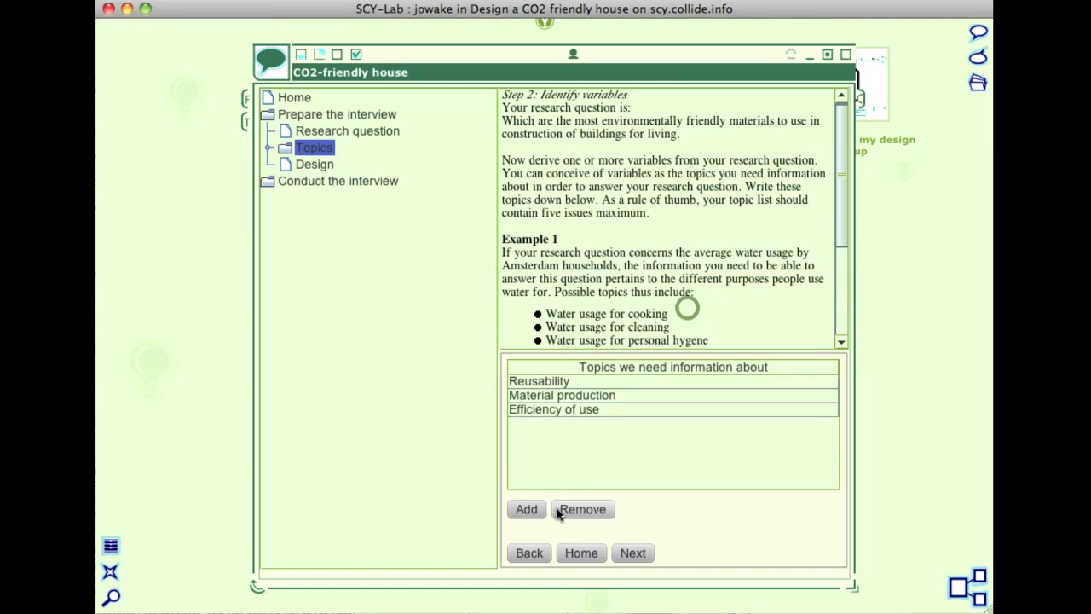
Look through the indicator pages of the Reusability, Material production and Efficiency of use topics, and return to Reusability.
{"action": "left_click", "coordinate": [633, 553]}
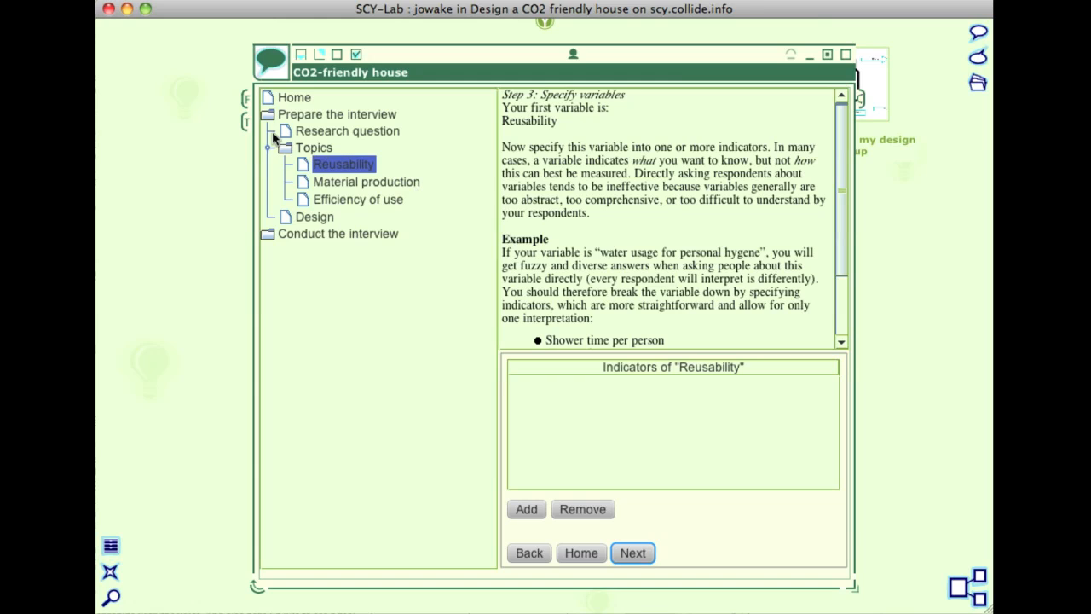
{"action": "left_click", "coordinate": [381, 187]}
{"action": "left_click", "coordinate": [381, 199]}
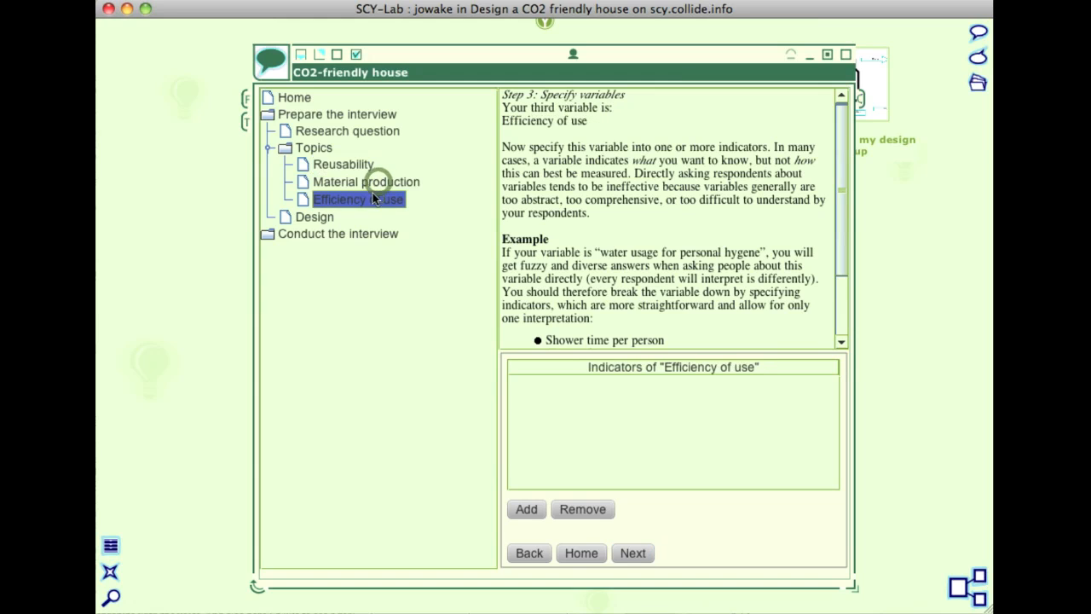
{"action": "left_click", "coordinate": [358, 163]}
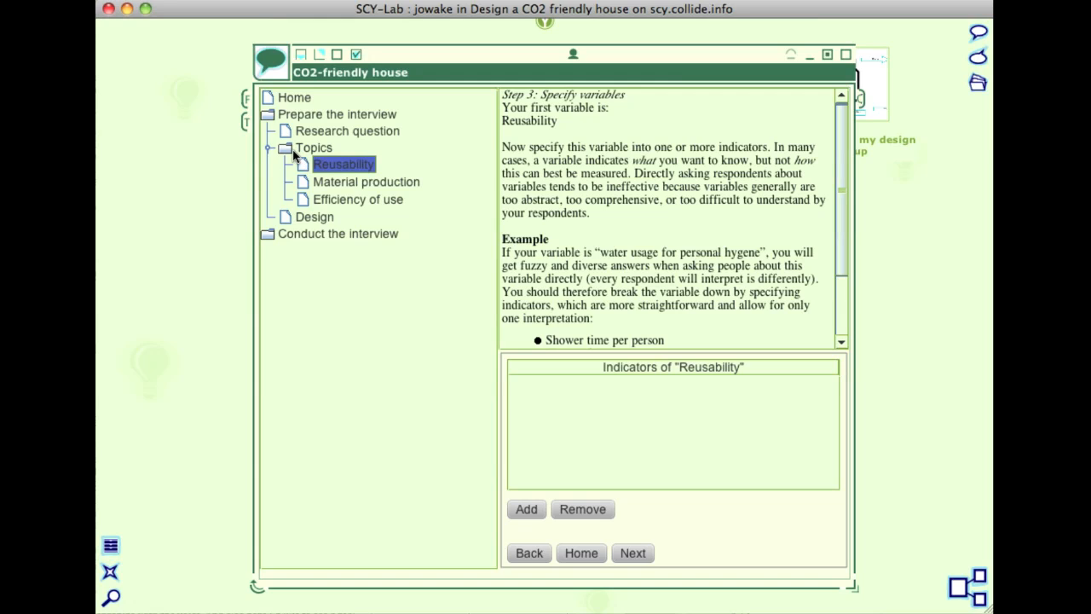
Revisit the Material production and Efficiency of use indicator pages, ending back on the Reusability page.
{"action": "left_click", "coordinate": [327, 184]}
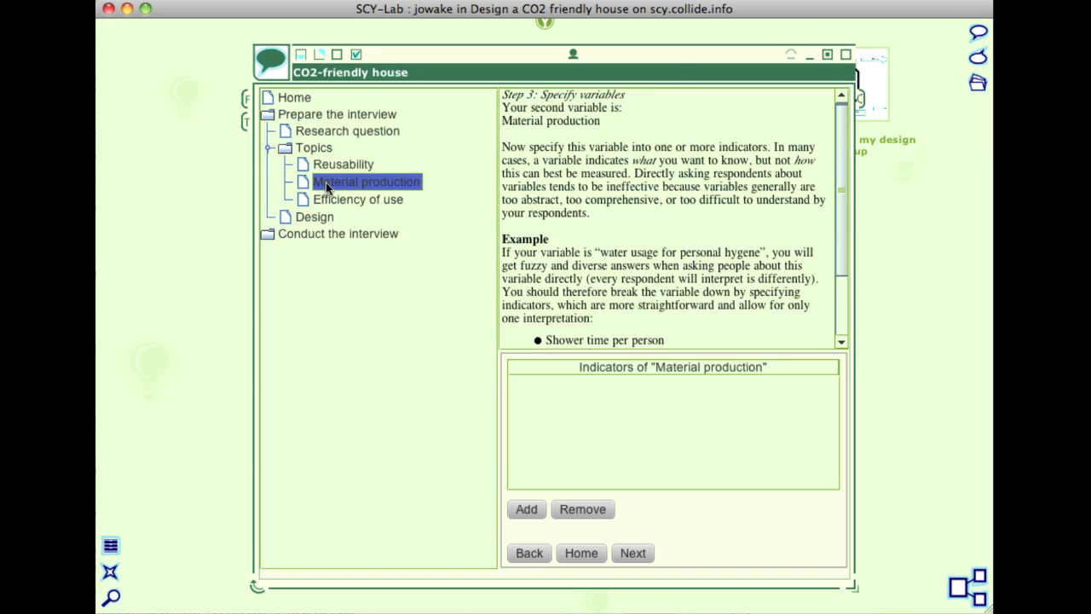
{"action": "left_click", "coordinate": [352, 203]}
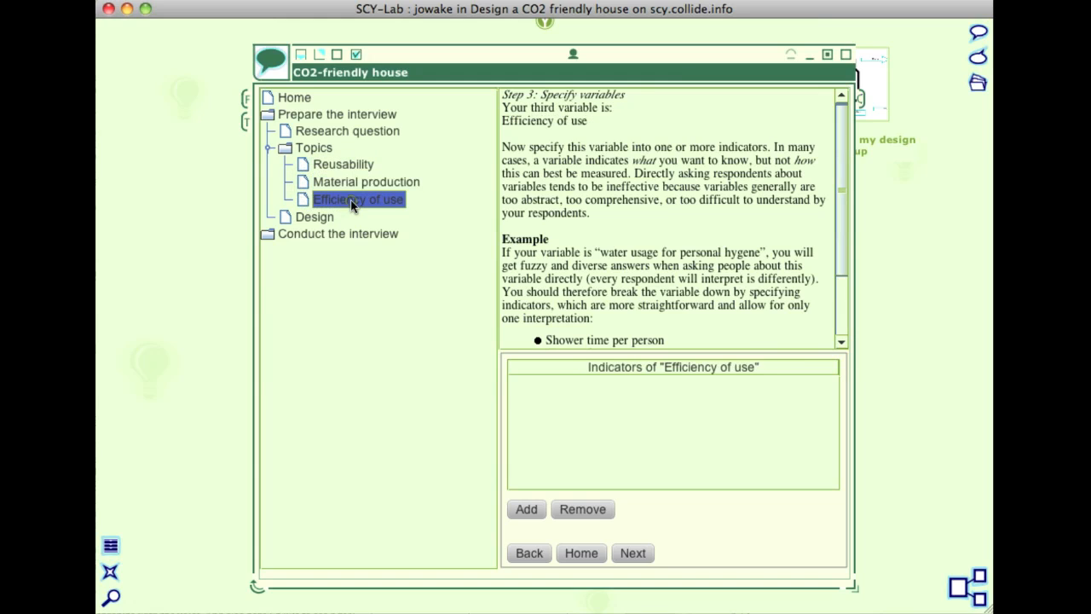
{"action": "left_click", "coordinate": [350, 165]}
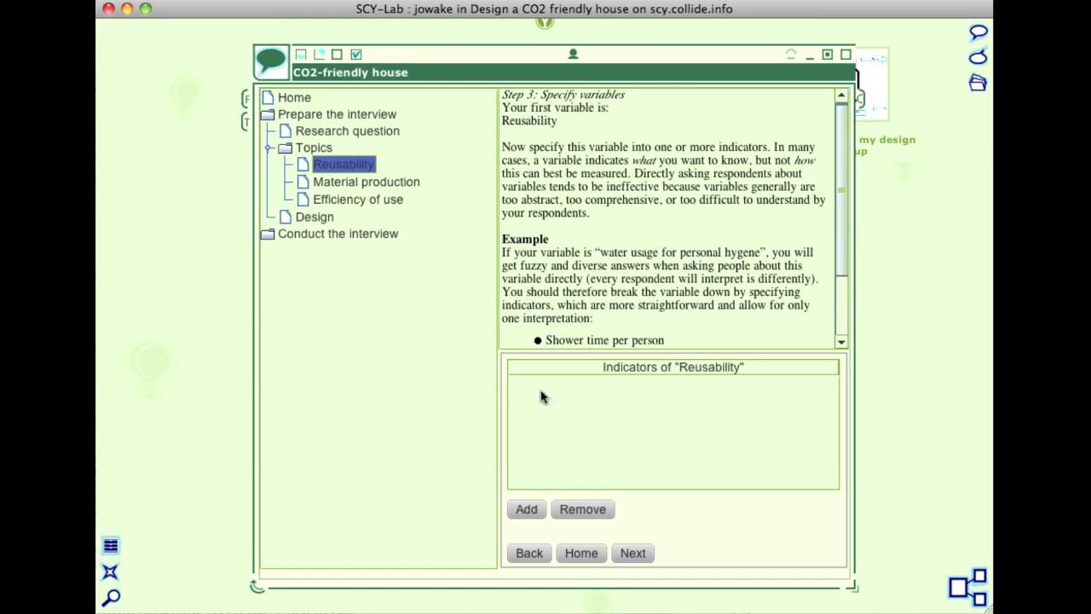
Open the Design page and change "We are" at the start of the interview schema's introduction to "I am".
{"action": "left_click", "coordinate": [286, 218]}
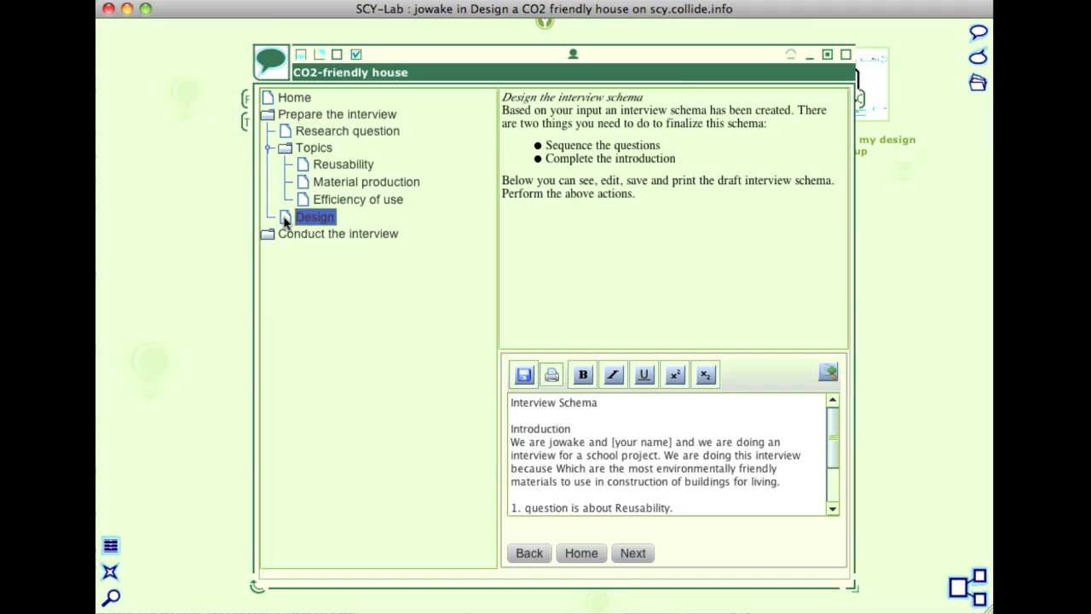
{"action": "scroll", "coordinate": [624, 460], "scroll_direction": "down", "scroll_amount": 3}
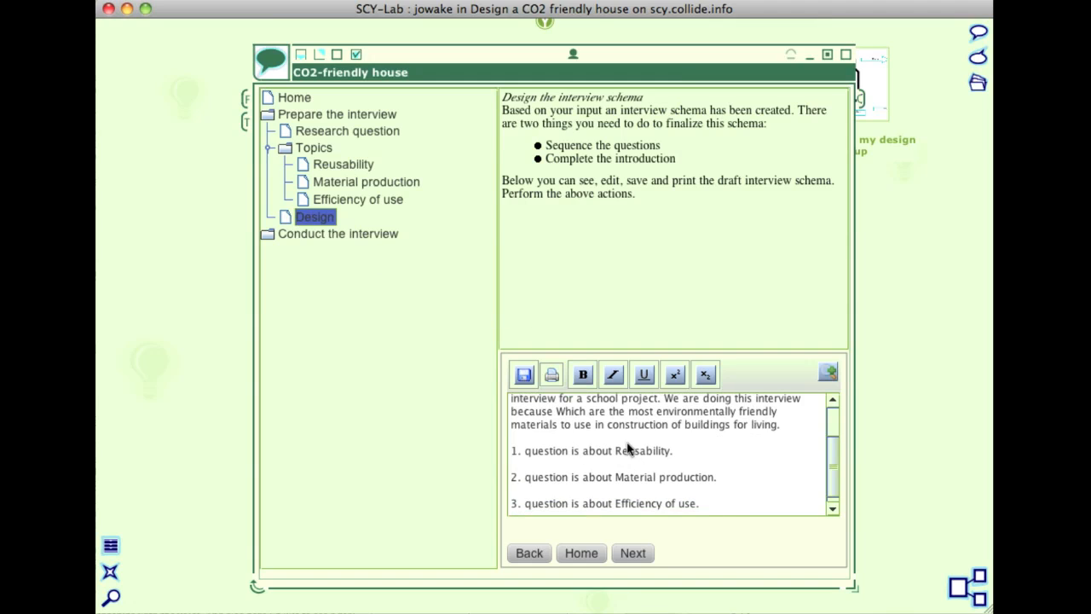
{"action": "scroll", "coordinate": [627, 449], "scroll_direction": "up", "scroll_amount": 3}
{"action": "double_click", "coordinate": [520, 442]}
{"action": "left_click_drag", "start_coordinate": [545, 441], "coordinate": [505, 439]}
{"action": "type", "text": "I"}
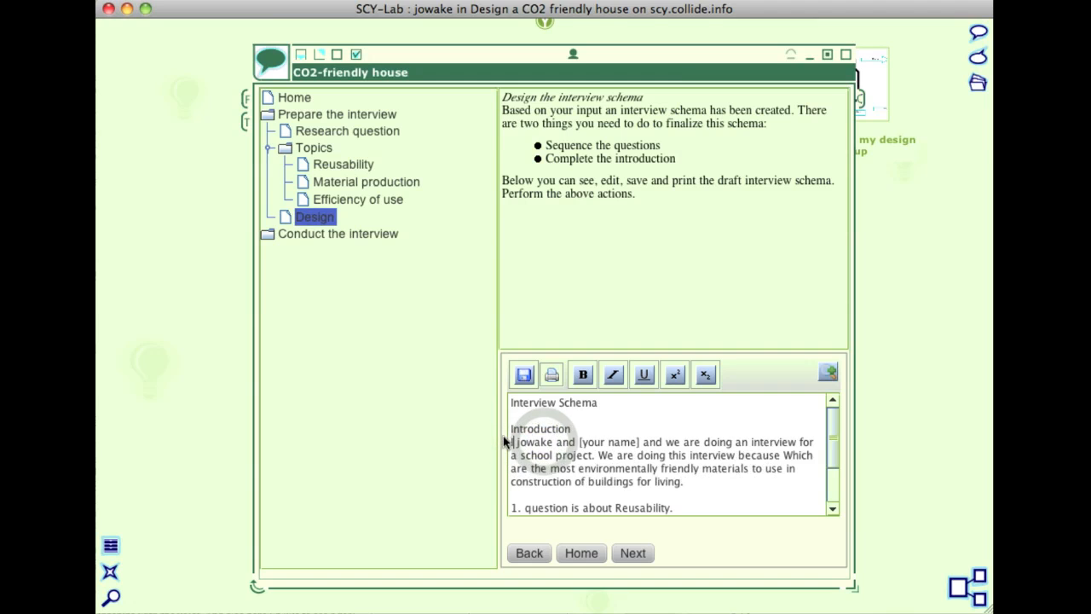
{"action": "type", "text": " am"}
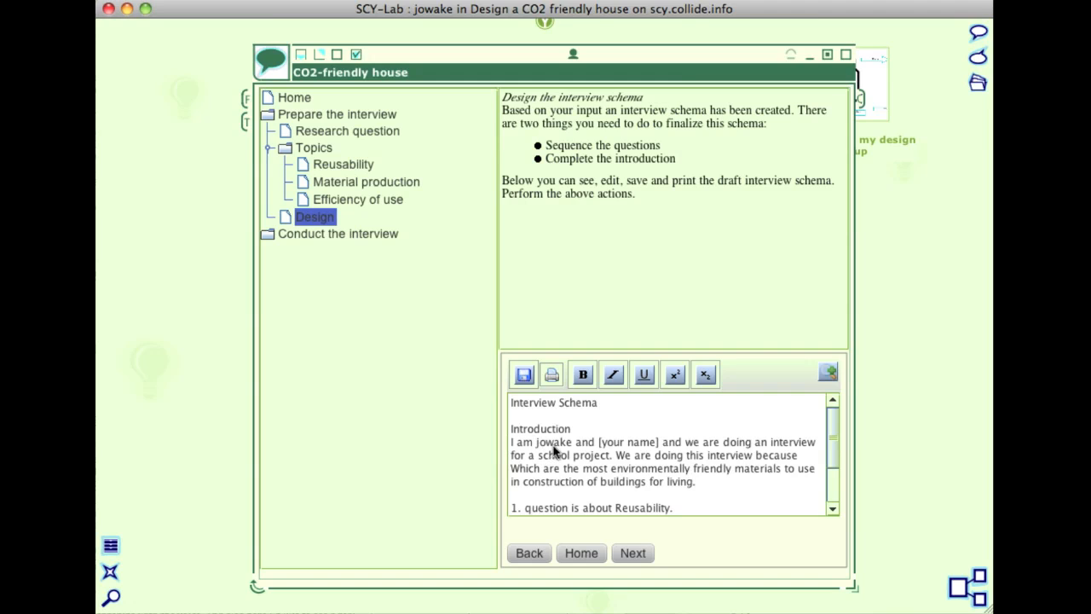
Rewrite the username in the introduction as the interviewer's first and last name, separated by a space and capitalised.
{"action": "key", "text": "BackSpace"}
{"action": "type", "text": "J"}
{"action": "key", "text": "Right"}
{"action": "key", "text": "Delete"}
{"action": "type", "text": "W"}
Replace "[your name] and we are" in the introduction's first sentence with "I am".
{"action": "left_click_drag", "start_coordinate": [705, 442], "coordinate": [607, 447]}
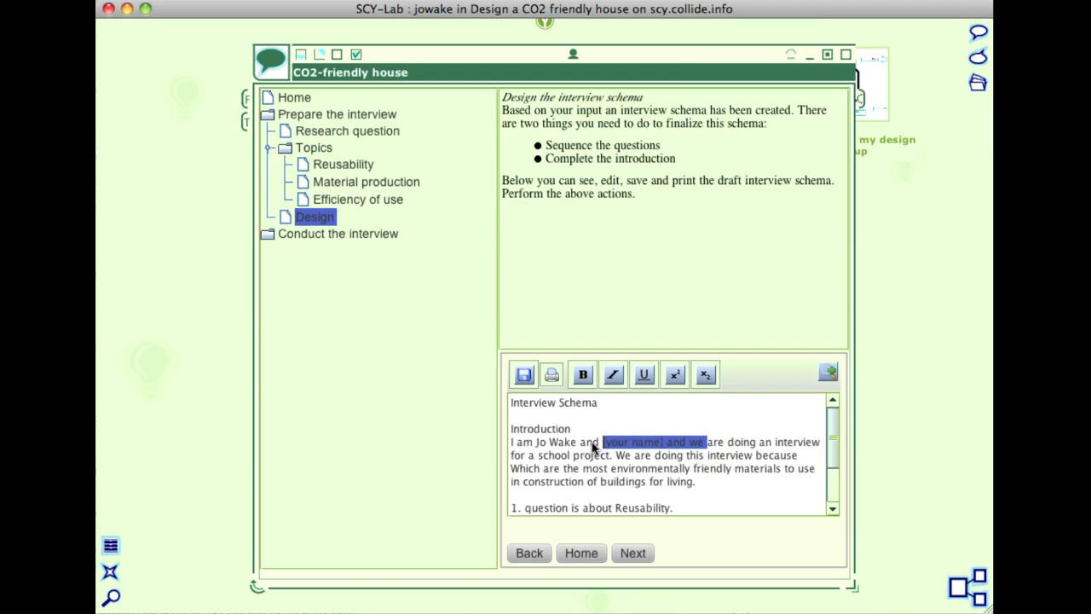
{"action": "key", "text": "BackSpace"}
{"action": "type", "text": "I"}
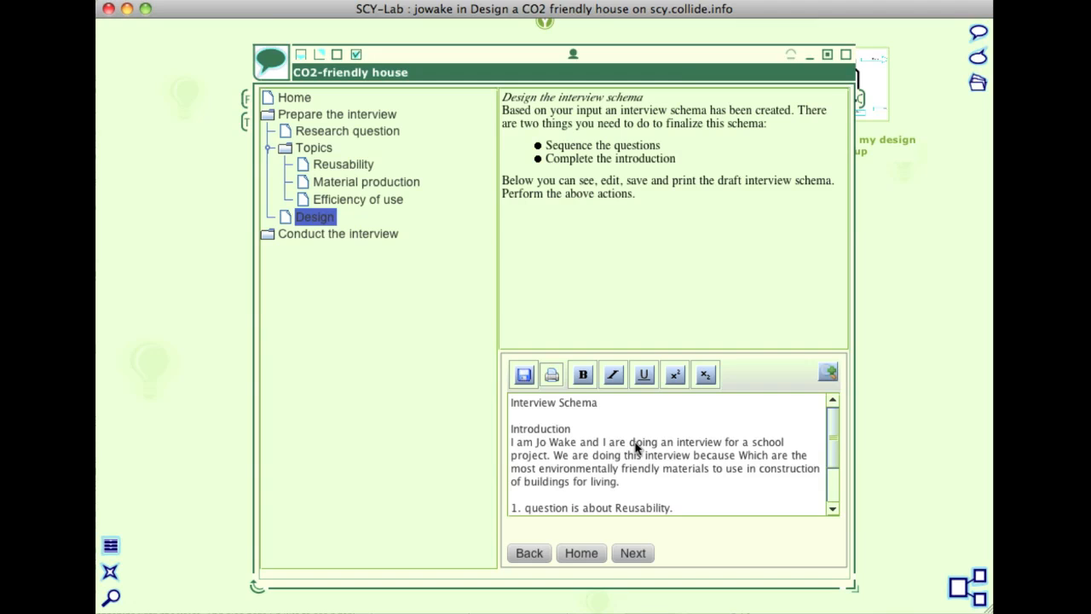
{"action": "double_click", "coordinate": [614, 444]}
{"action": "type", "text": "am"}
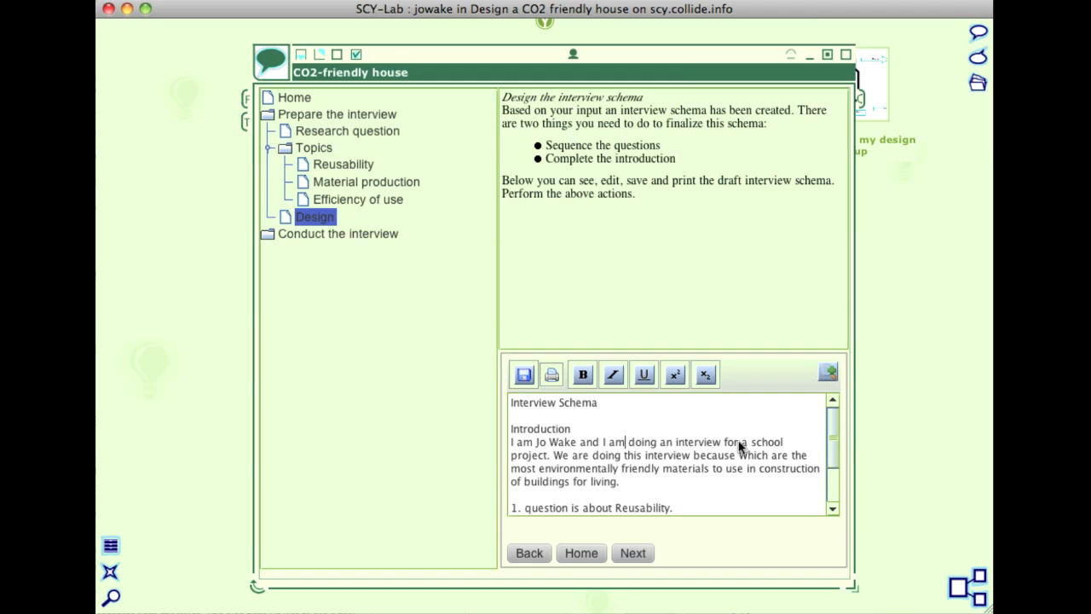
Make the words "environmentally friendly" in the introduction bold.
{"action": "left_click_drag", "start_coordinate": [832, 441], "coordinate": [824, 463]}
{"action": "left_click_drag", "start_coordinate": [538, 433], "coordinate": [659, 438]}
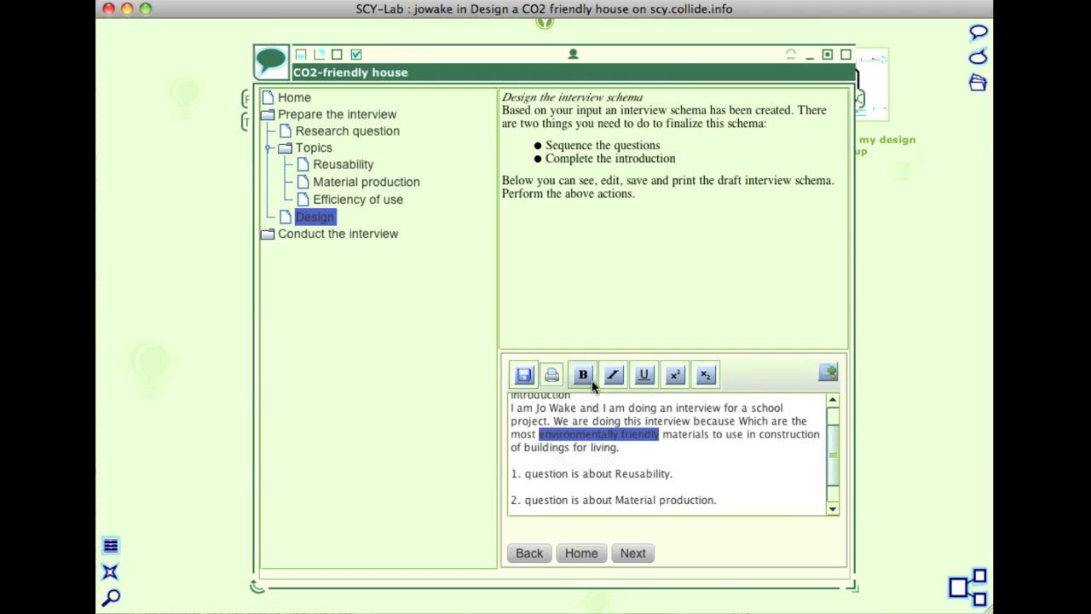
{"action": "left_click", "coordinate": [582, 374]}
{"action": "left_click", "coordinate": [687, 457]}
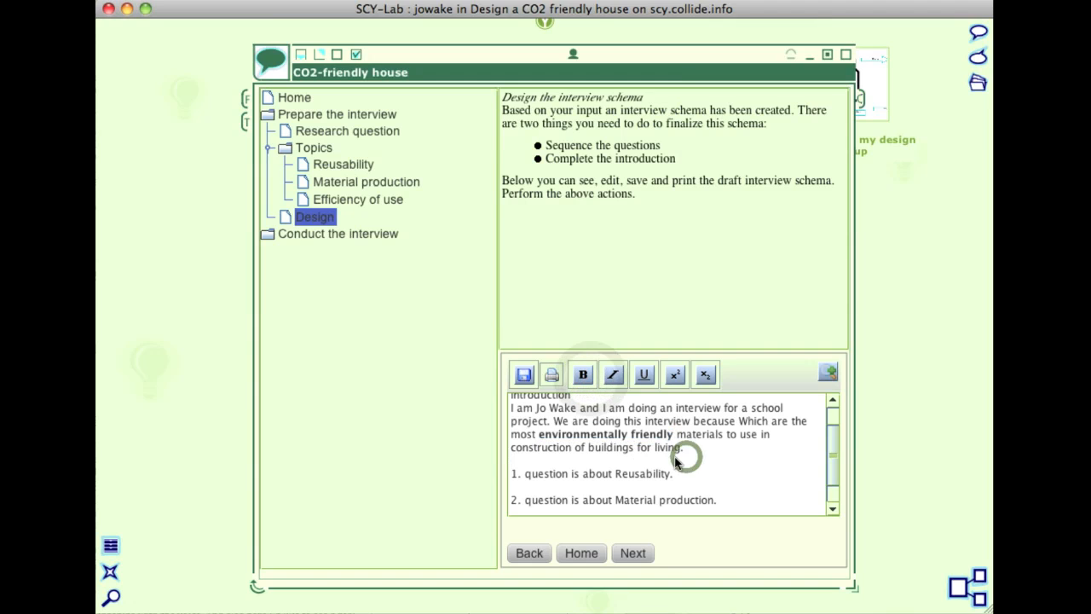
Look at the page setup for printing and the save dialog of the interview schema, cancelling both.
{"action": "left_click", "coordinate": [552, 376]}
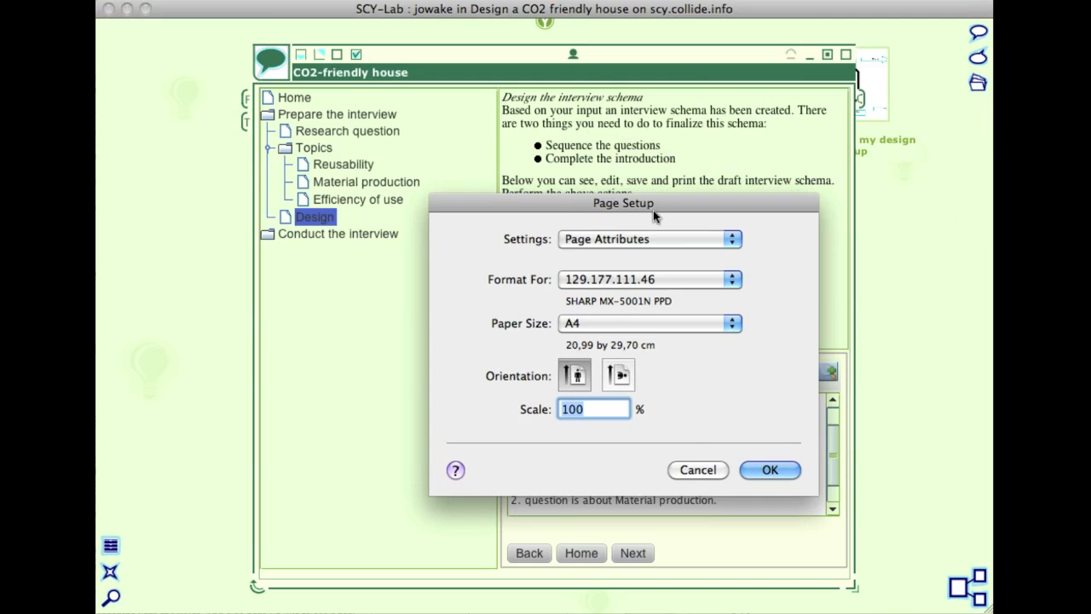
{"action": "left_click", "coordinate": [695, 471]}
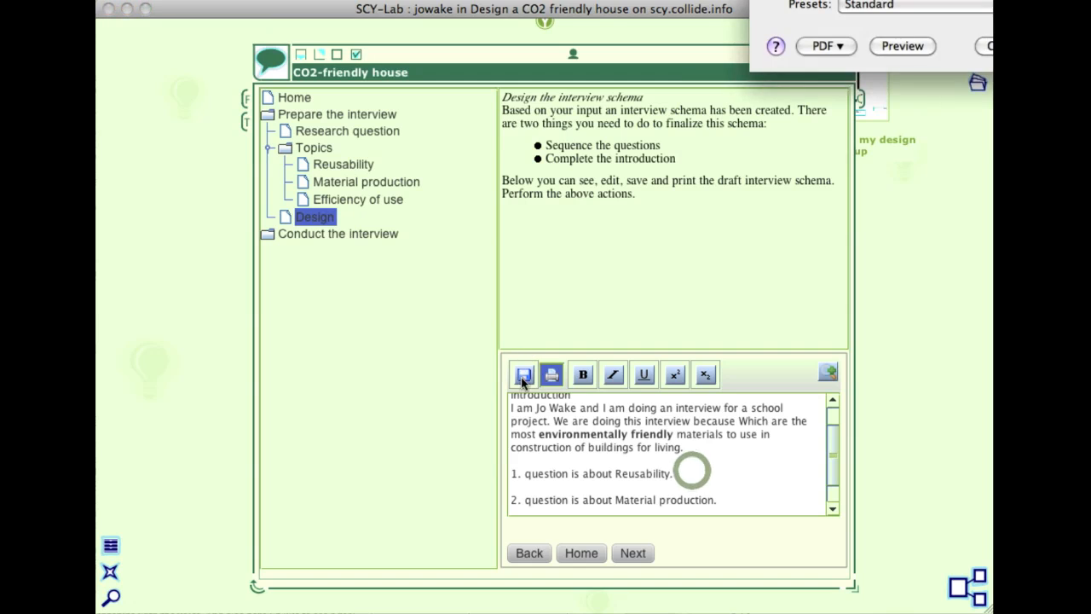
{"action": "left_click", "coordinate": [524, 374]}
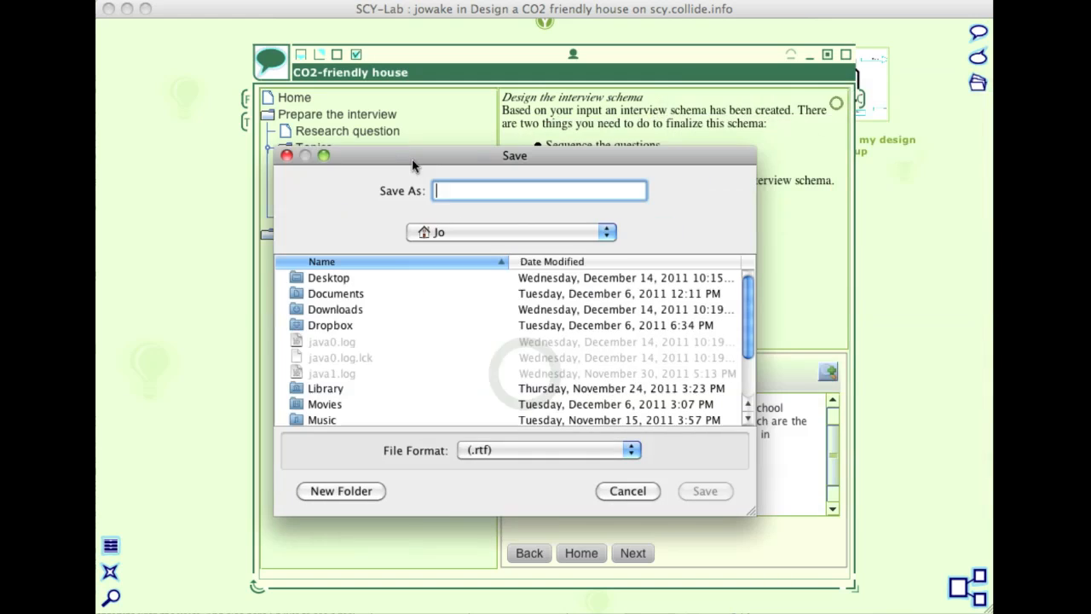
{"action": "left_click", "coordinate": [615, 492]}
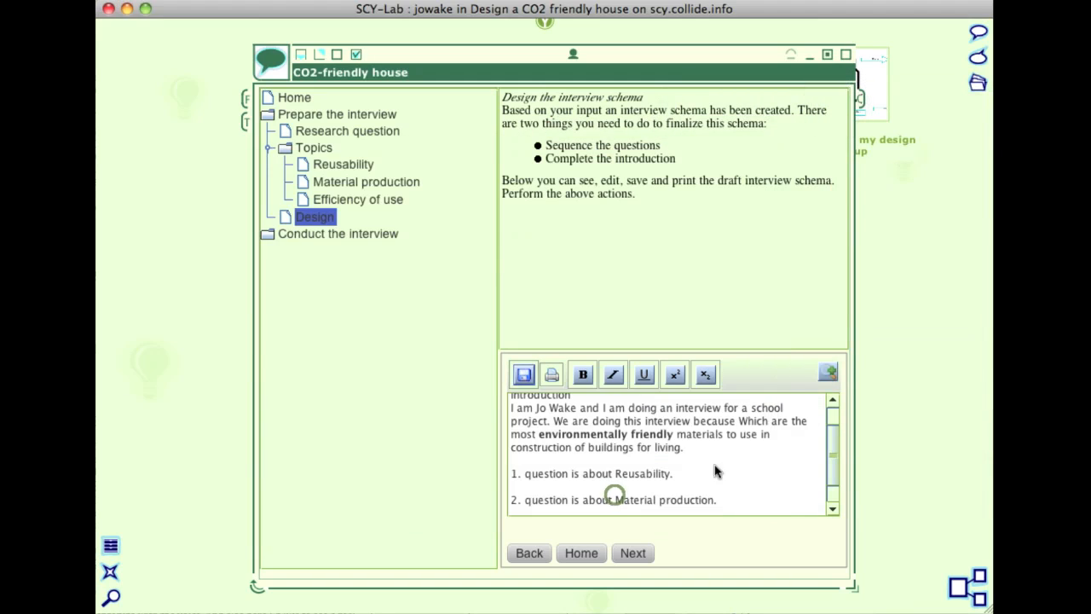
View the whole interview schema in the enlarged editor, and return to the normal Design page.
{"action": "left_click", "coordinate": [827, 374]}
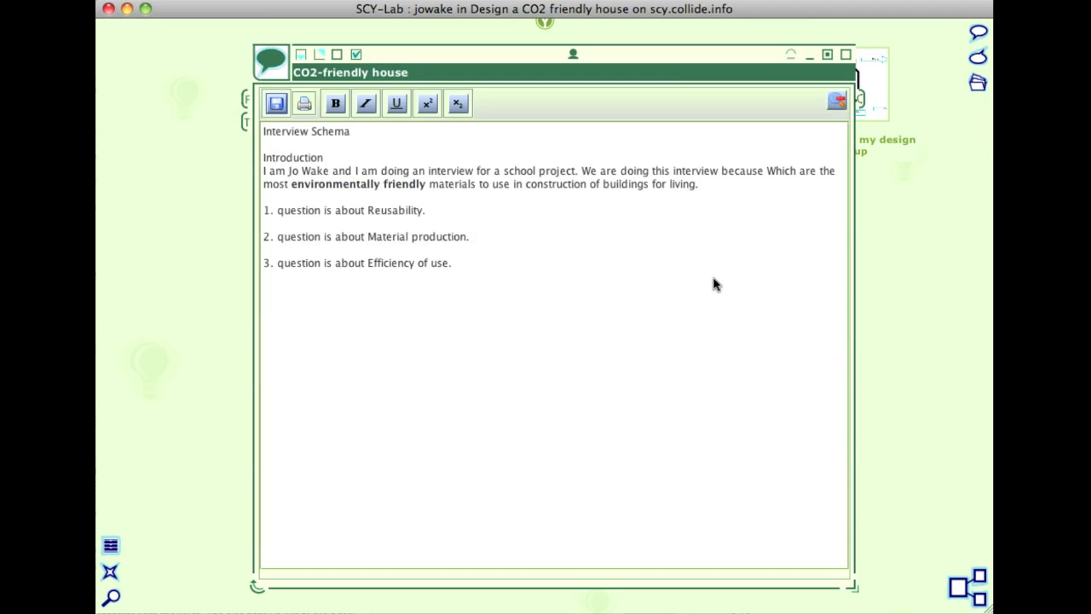
{"action": "left_click", "coordinate": [836, 101]}
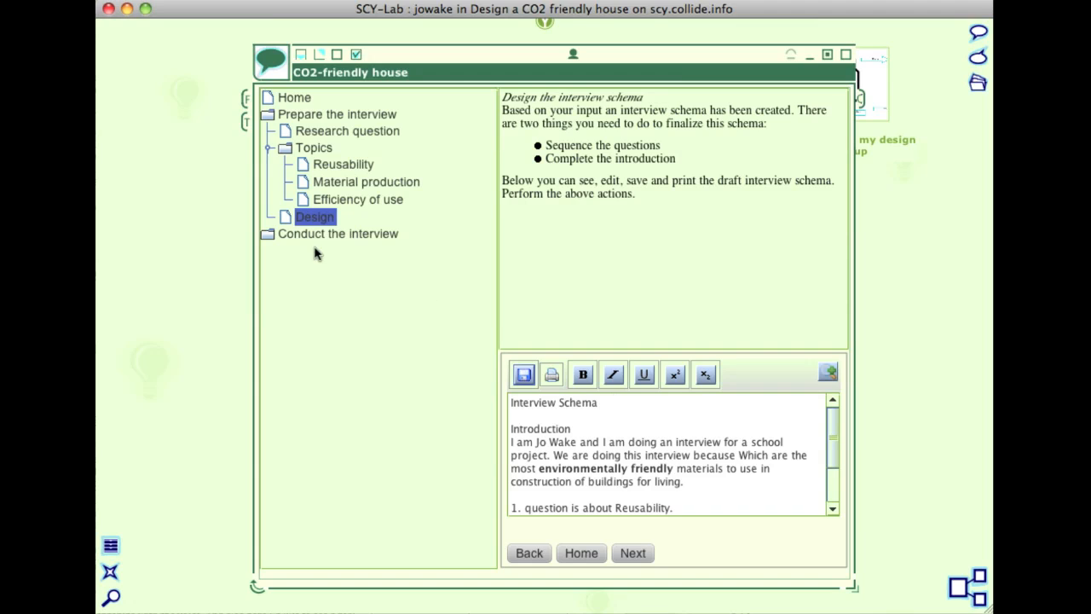
Expand Conduct the interview and read its Preparation is important and Recommendations pages, viewing the respondent guidelines enlarged before returning to the normal view.
{"action": "left_click", "coordinate": [269, 241]}
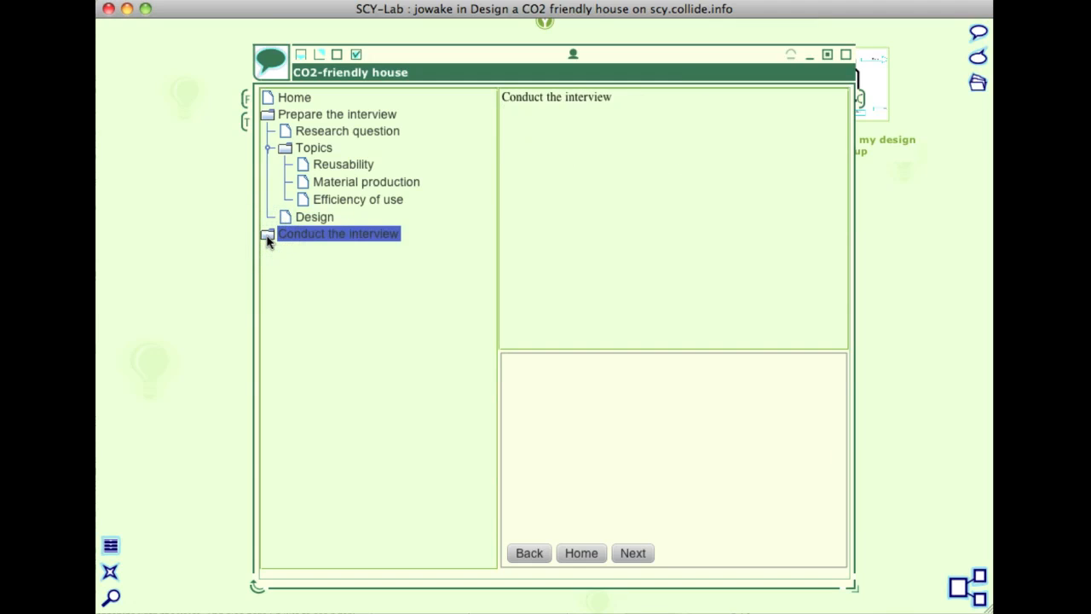
{"action": "left_click", "coordinate": [266, 236]}
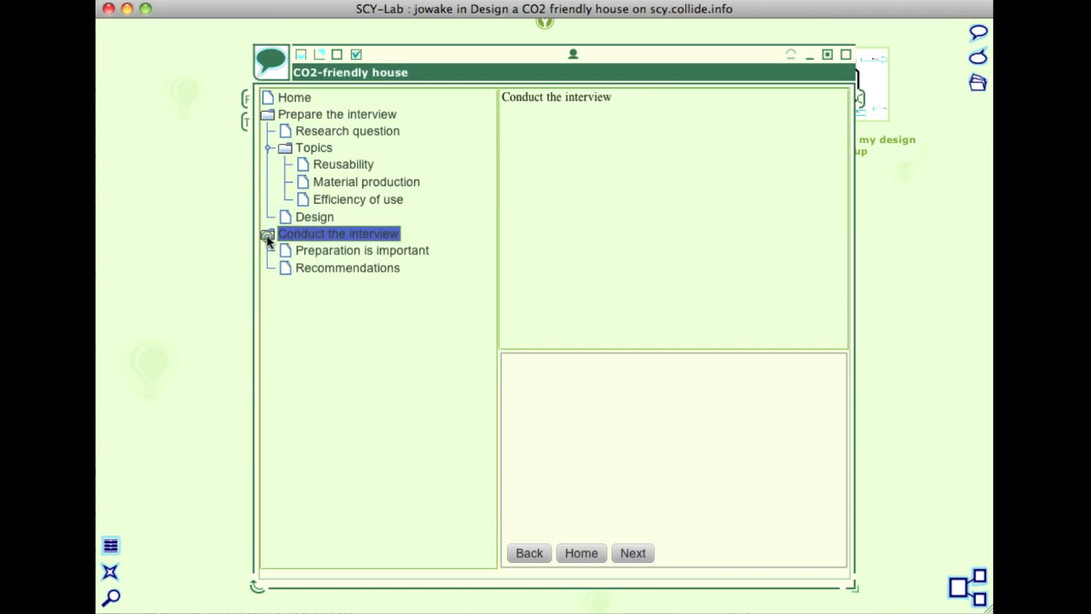
{"action": "left_click", "coordinate": [325, 251]}
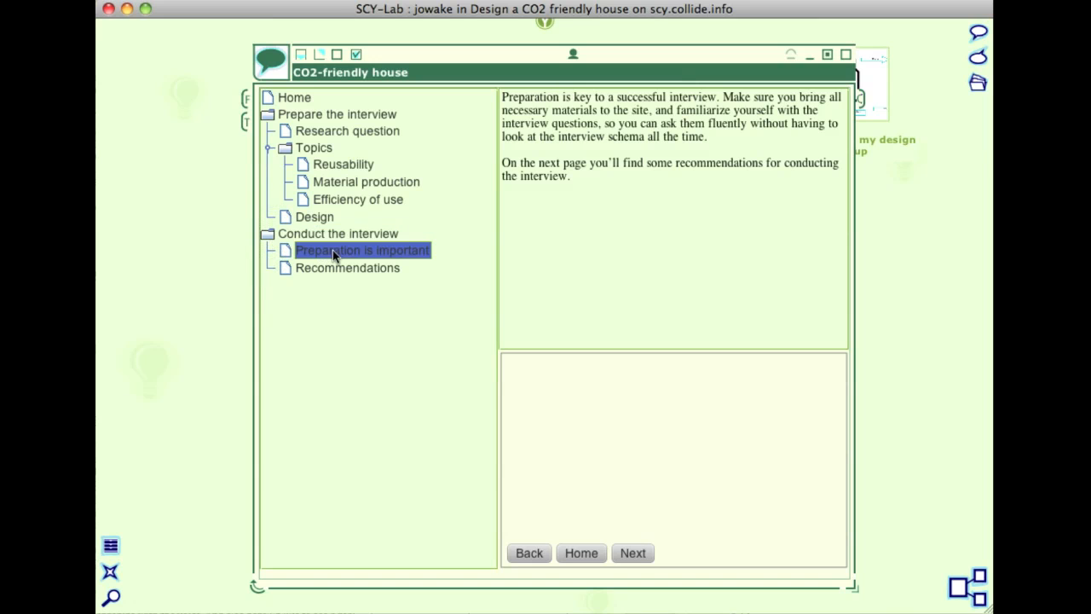
{"action": "left_click", "coordinate": [380, 268]}
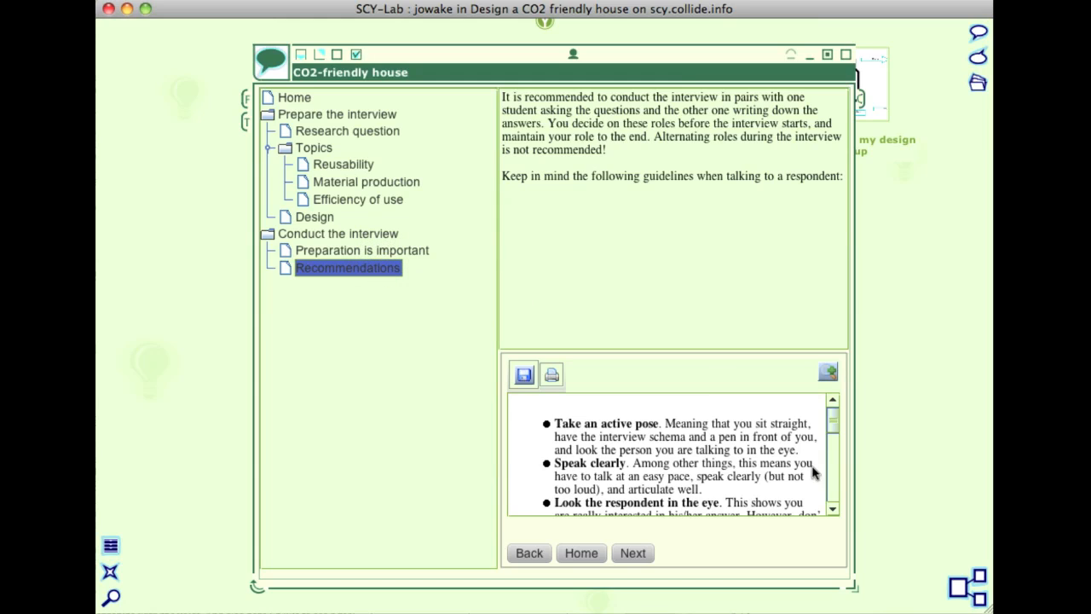
{"action": "left_click", "coordinate": [833, 434]}
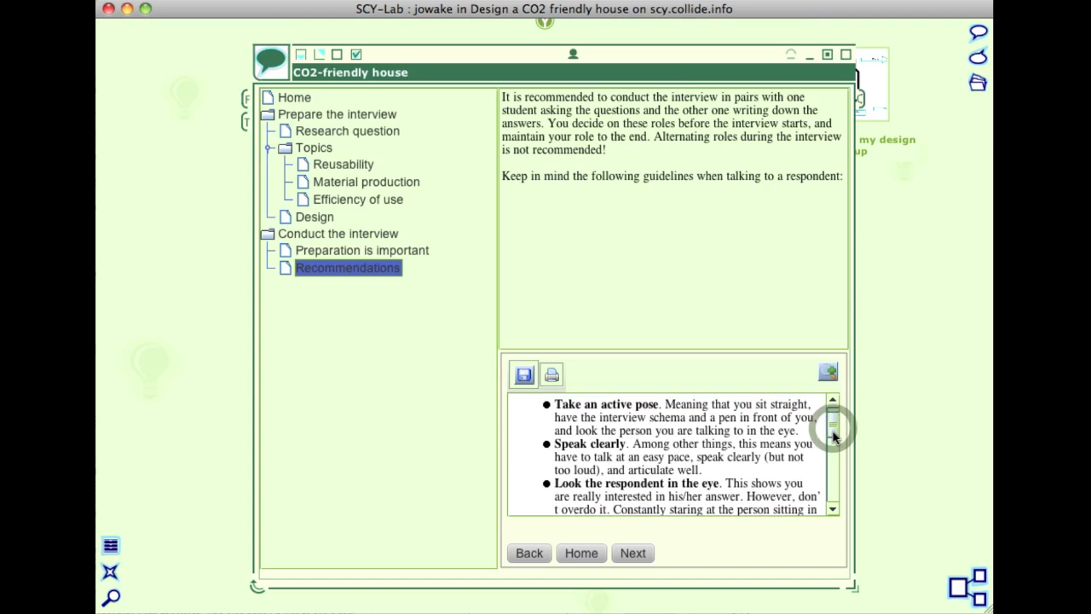
{"action": "left_click_drag", "start_coordinate": [832, 431], "coordinate": [834, 478]}
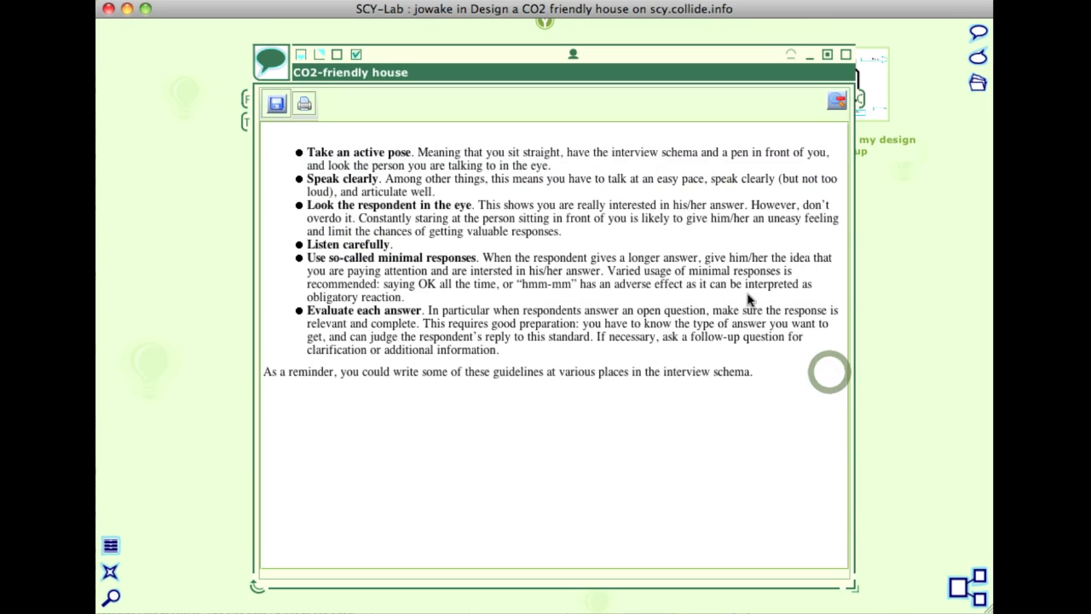
{"action": "left_click", "coordinate": [834, 103]}
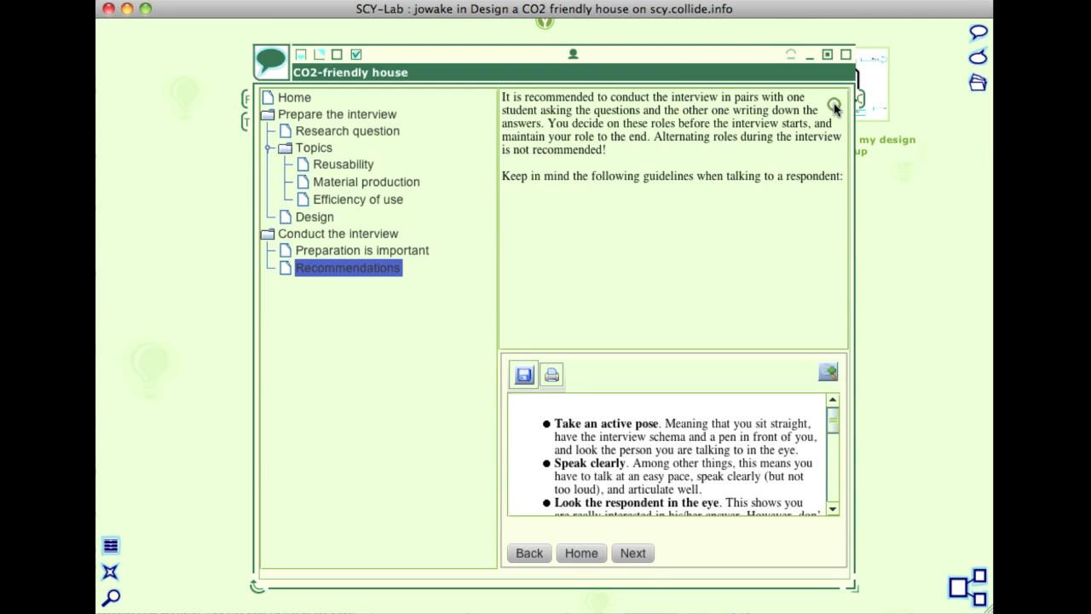